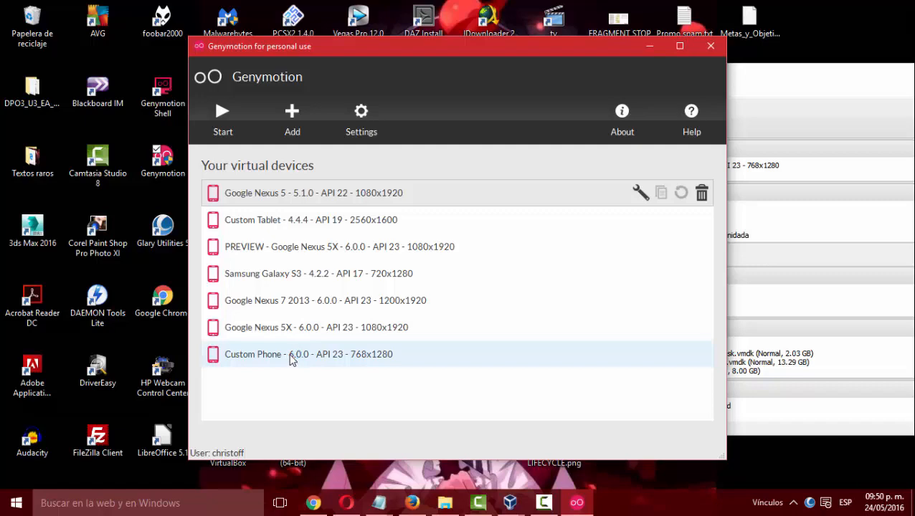
# Start the Custom Phone 6.0.0 API 23 virtual device in Genymotion and bring its emulator window to the front.
pyautogui.moveTo(522, 493)
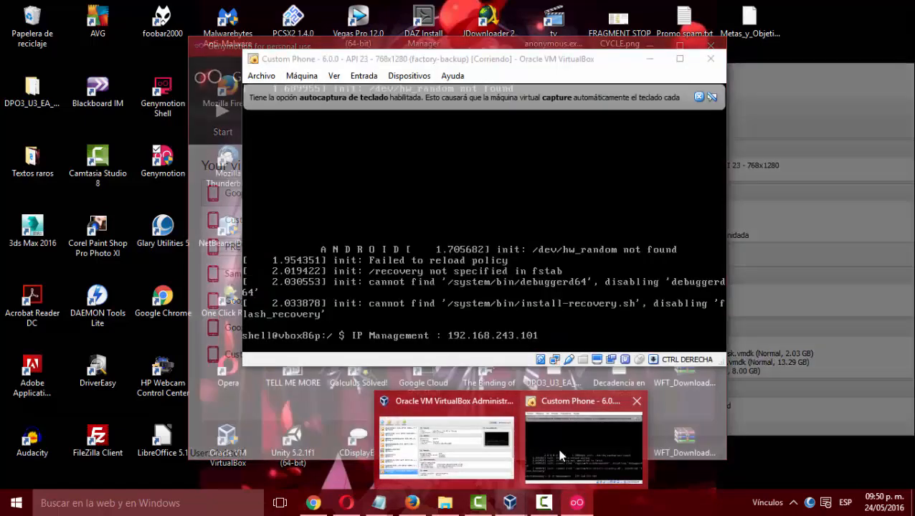
pyautogui.click(584, 444)
pyautogui.click(228, 356)
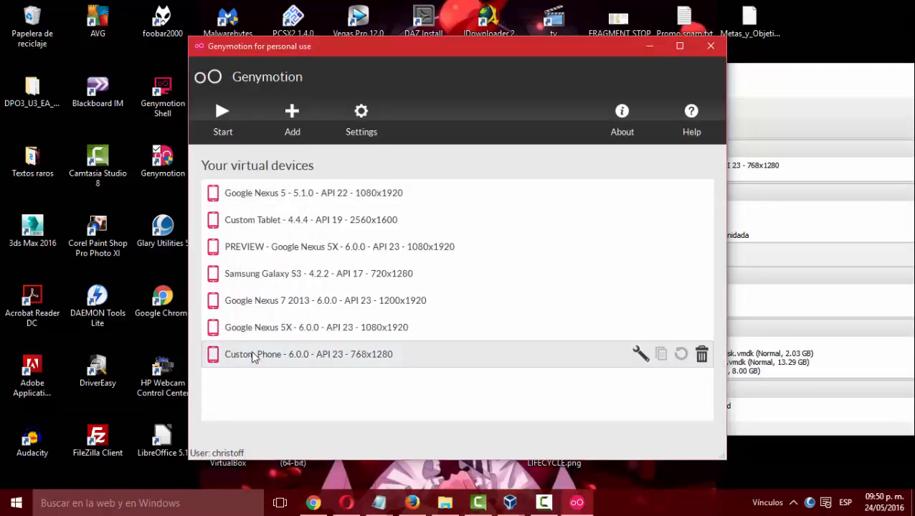
pyautogui.doubleClick(255, 356)
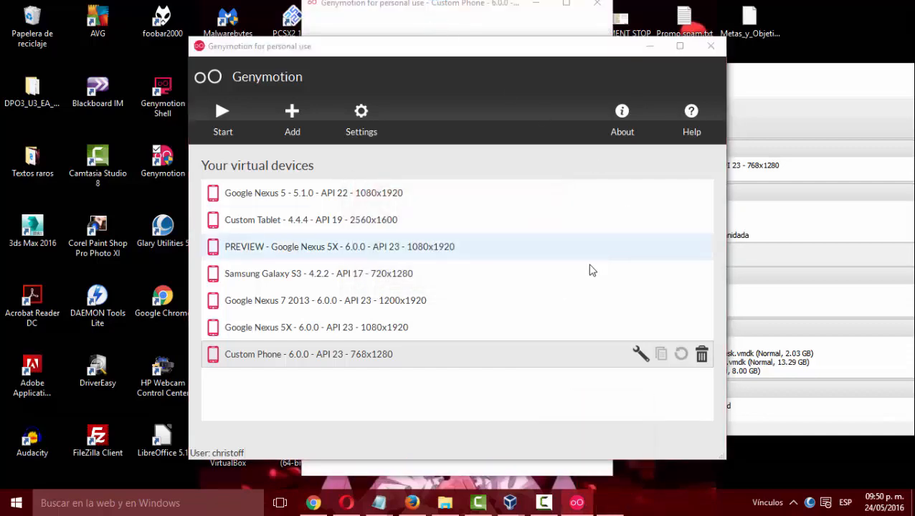
pyautogui.click(571, 61)
pyautogui.moveTo(571, 56); pyautogui.dragTo(311, 75)
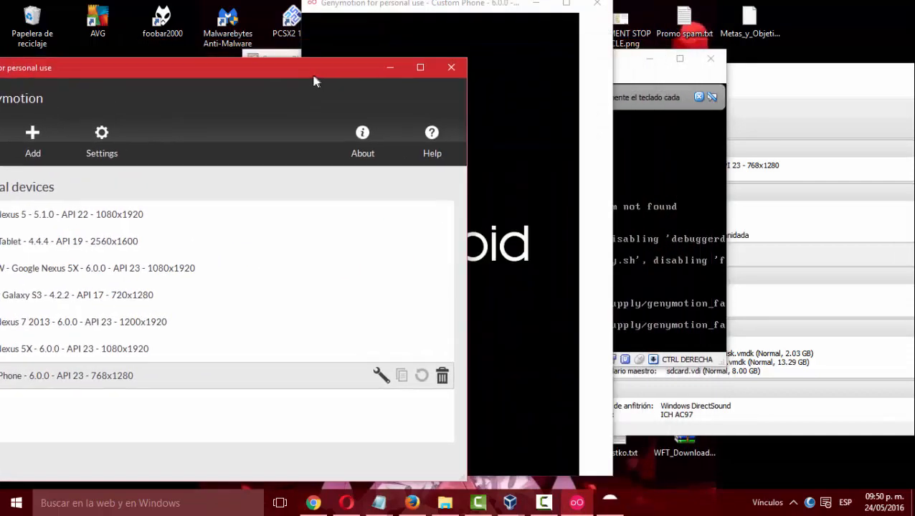
pyautogui.click(430, 28)
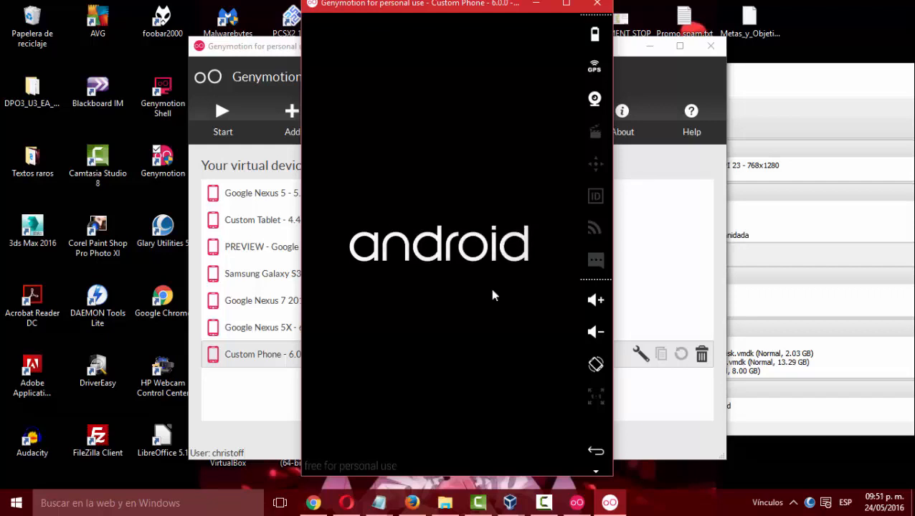
# Show the Maquinas virtuales folder and arrange it side by side with the Custom Phone emulator window.
pyautogui.moveTo(446, 506)
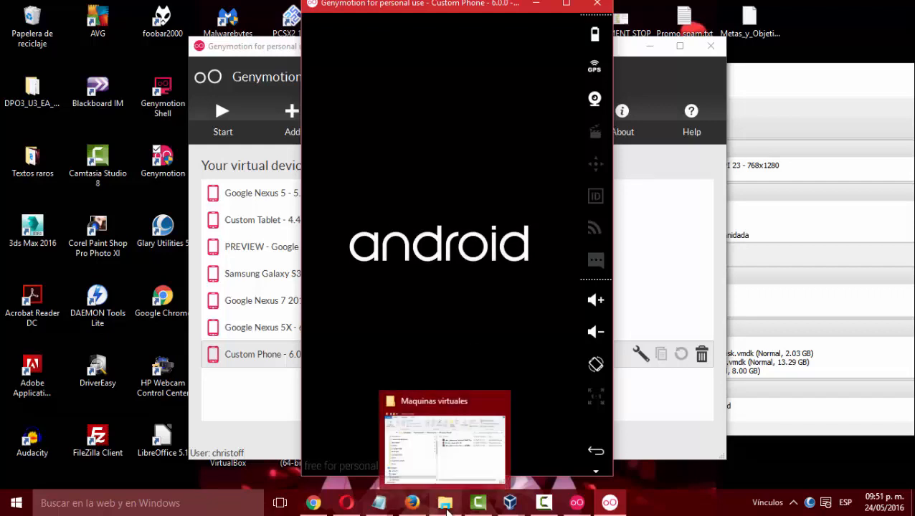
pyautogui.click(449, 451)
pyautogui.click(362, 53)
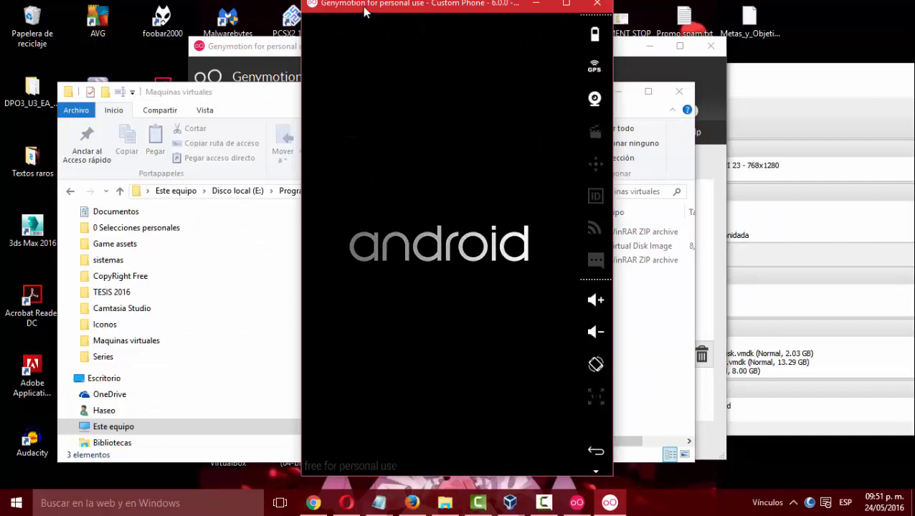
pyautogui.moveTo(362, 7); pyautogui.dragTo(623, 17)
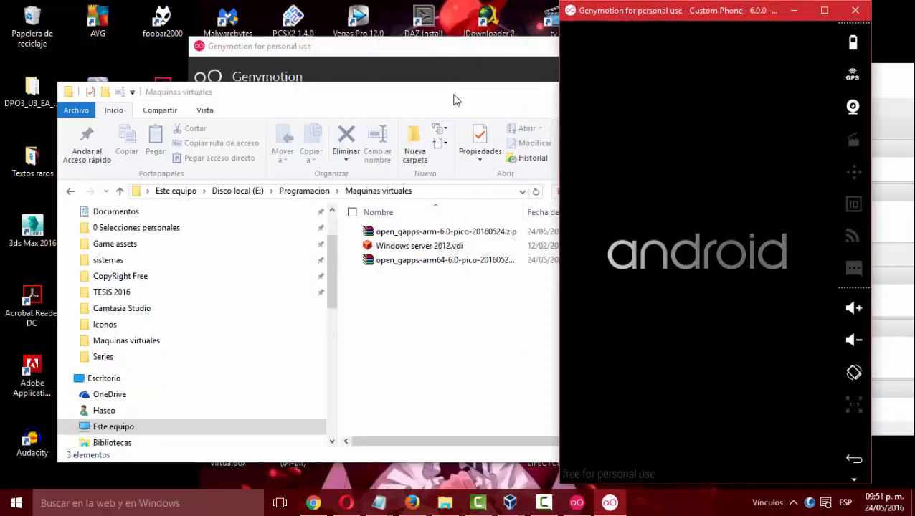
pyautogui.moveTo(455, 98); pyautogui.dragTo(359, 85)
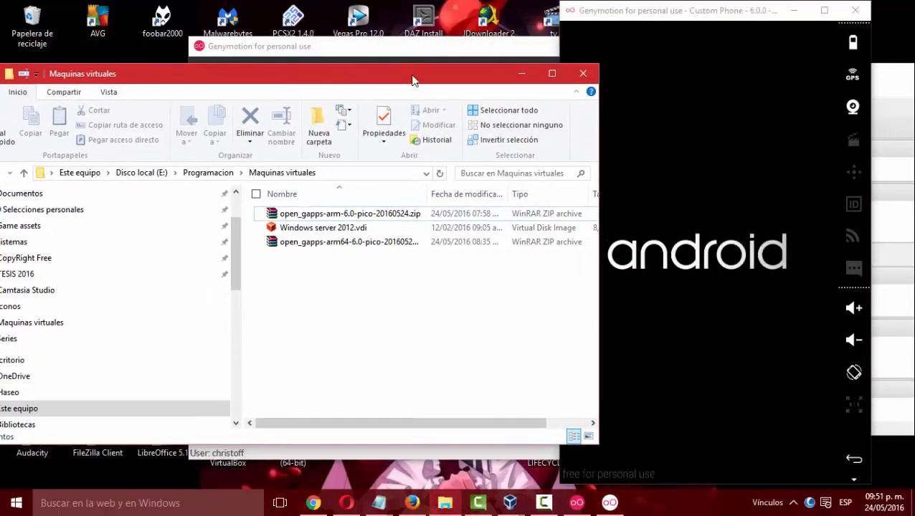
pyautogui.moveTo(415, 83); pyautogui.dragTo(388, 81)
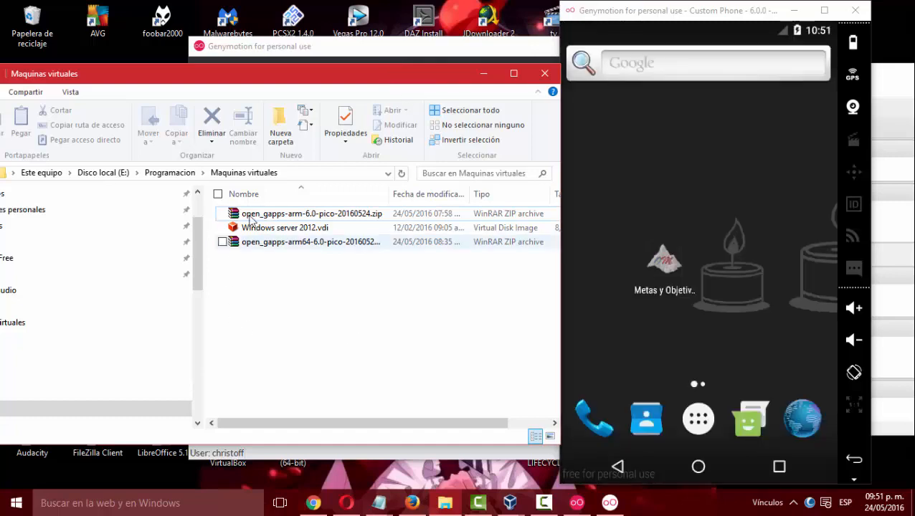
# Try to transfer open_gapps-arm-6.0-pico-20160524.zip from the folder onto the emulator's home screen.
pyautogui.click(287, 215)
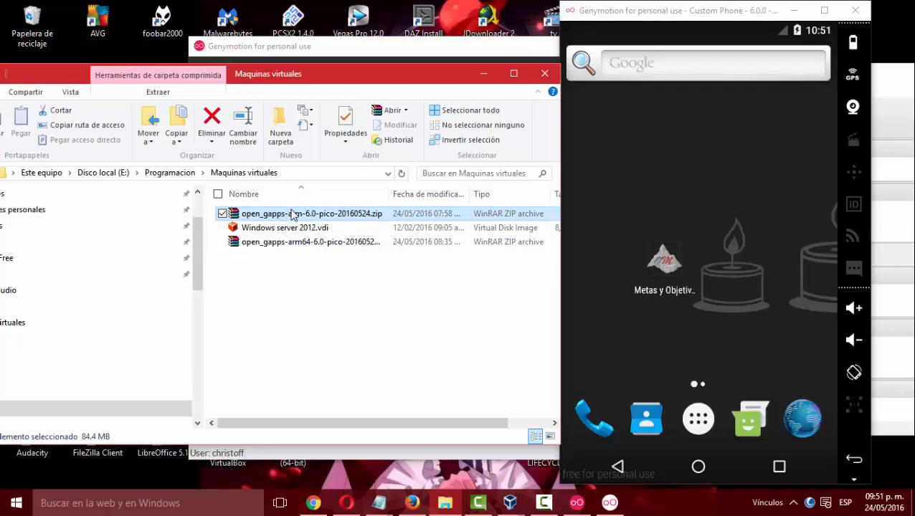
pyautogui.moveTo(292, 214); pyautogui.dragTo(685, 264)
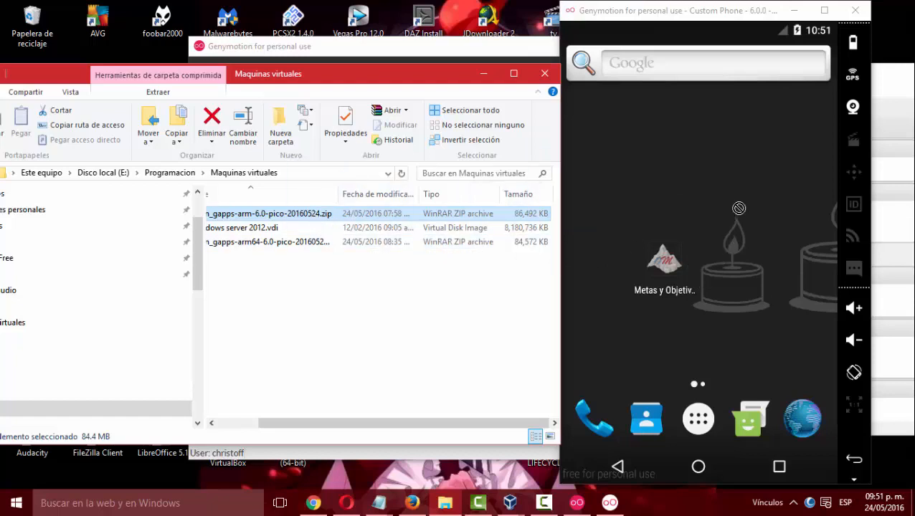
pyautogui.moveTo(305, 214); pyautogui.dragTo(689, 257)
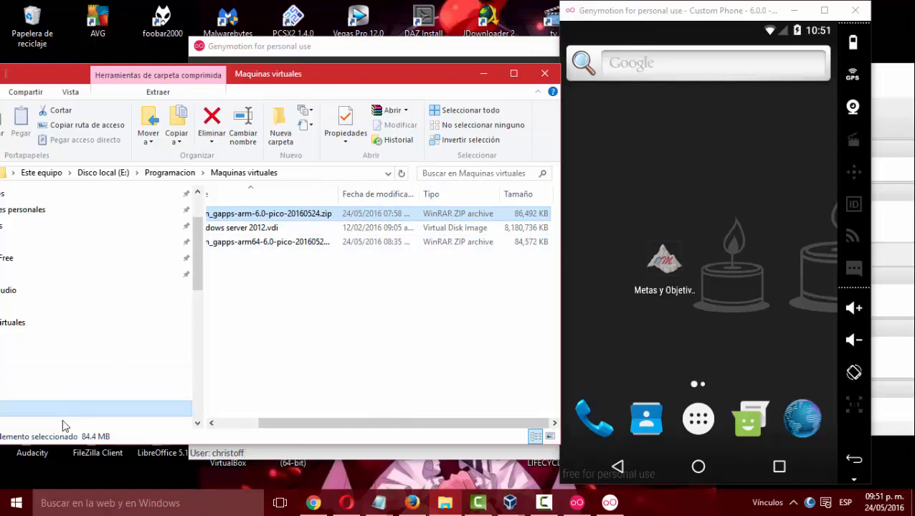
# Show the notes file "Solucion con regedit para lo del drag n drop.txt" and highlight the registry path ending in Policies > System.
pyautogui.click(378, 502)
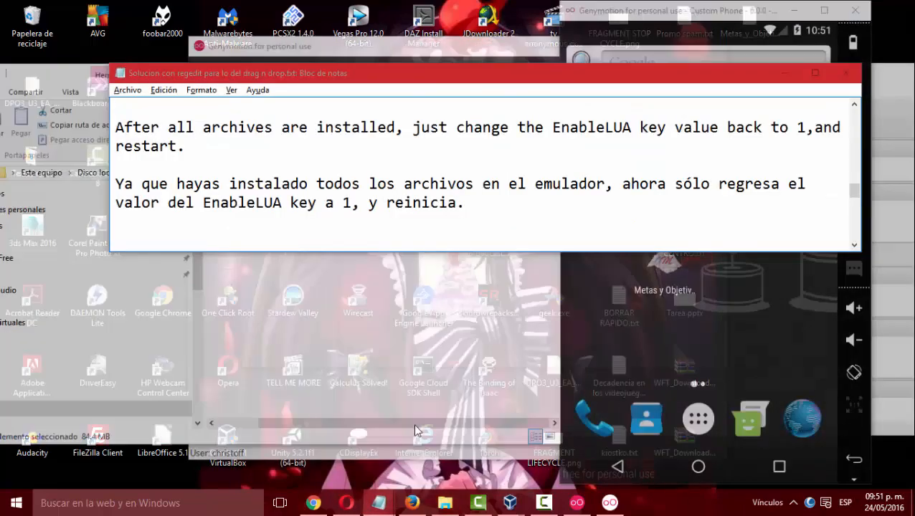
pyautogui.click(452, 462)
pyautogui.scroll(-4, 249, 146)
pyautogui.scroll(2, 249, 146)
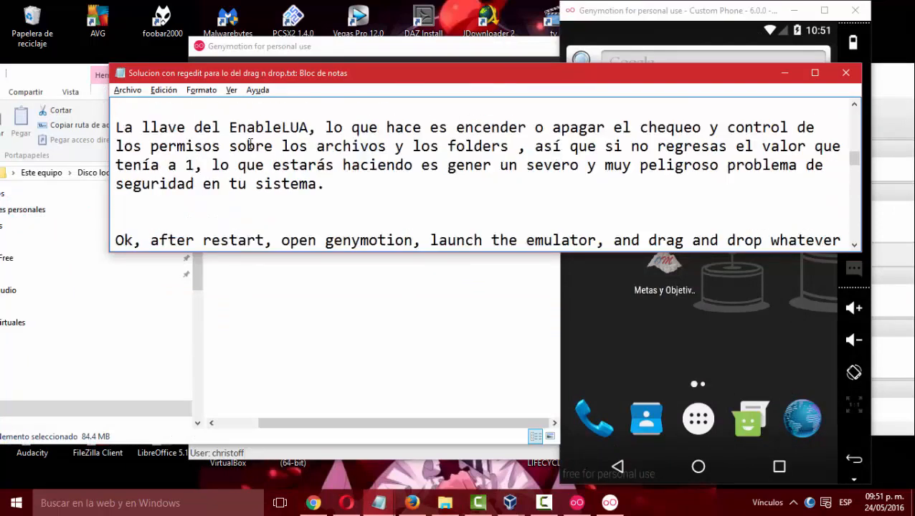
pyautogui.scroll(6, 249, 145)
pyautogui.scroll(-1, 249, 146)
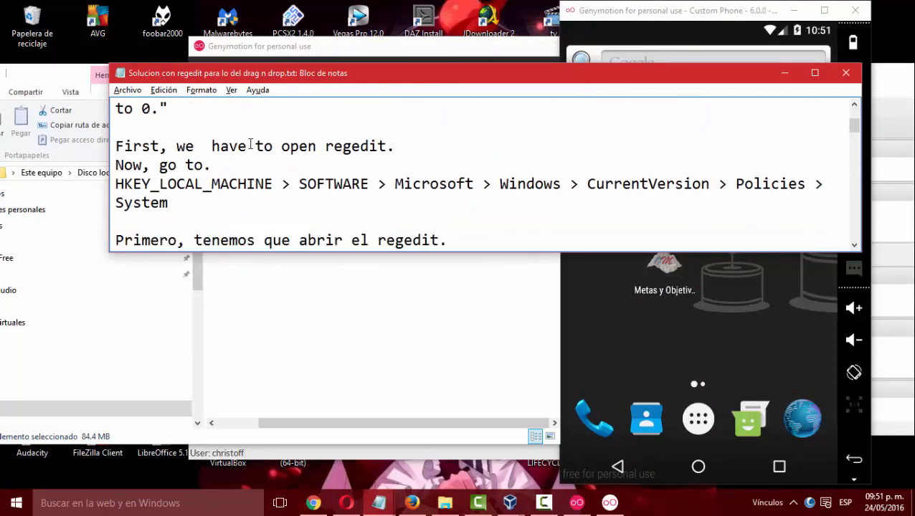
pyautogui.scroll(-1, 250, 145)
pyautogui.moveTo(114, 165); pyautogui.dragTo(770, 190)
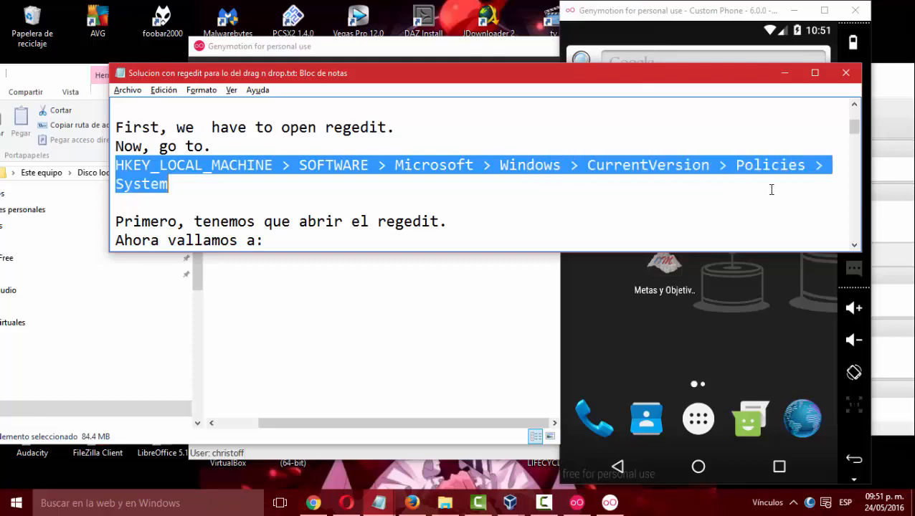
# Search Windows for regedit, launch the Registry Editor and bring its window to the front.
pyautogui.click(45, 512)
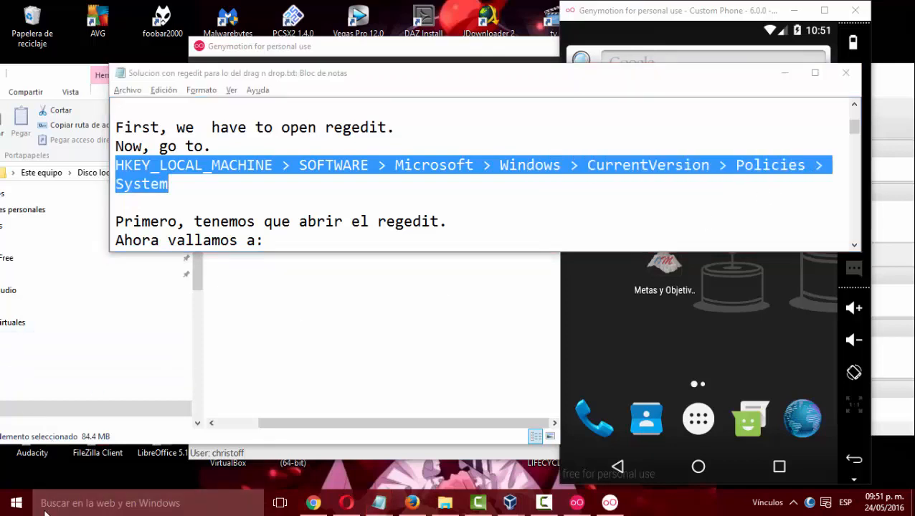
pyautogui.write('re')
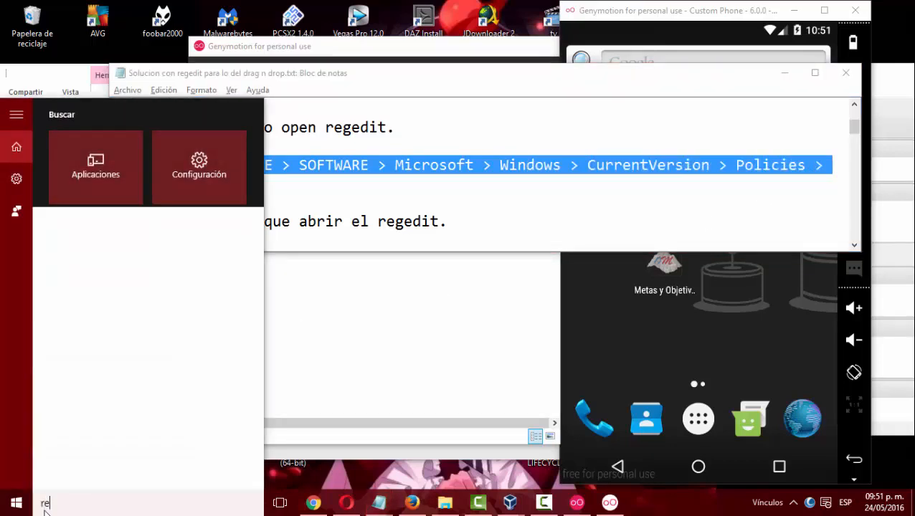
pyautogui.write('gedit')
pyautogui.press('Escape')
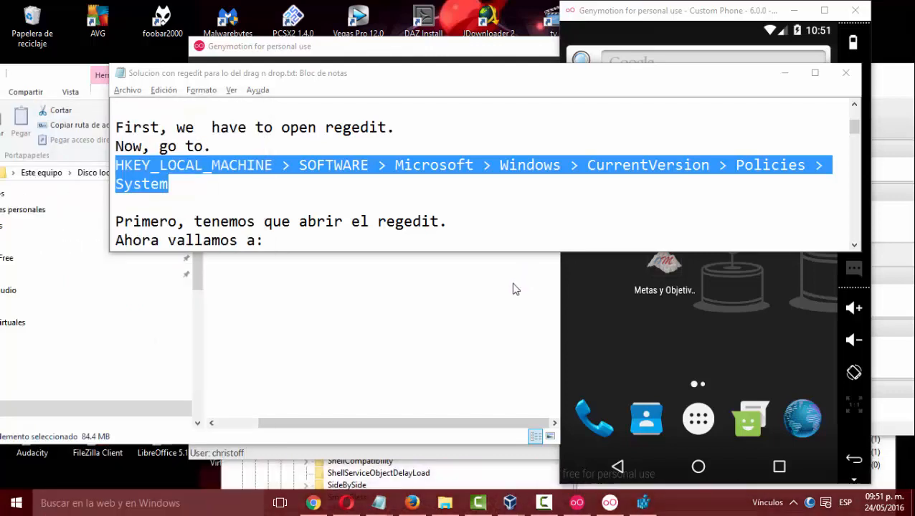
pyautogui.click(276, 481)
pyautogui.scroll(7, 347, 340)
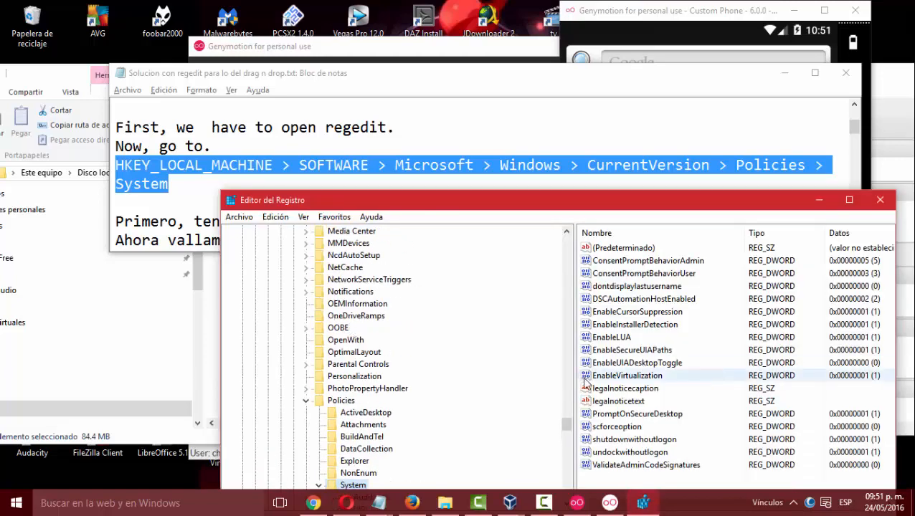
# Collapse the SOFTWARE and HKEY_LOCAL_MACHINE branches of the registry tree.
pyautogui.moveTo(566, 427); pyautogui.dragTo(552, 240)
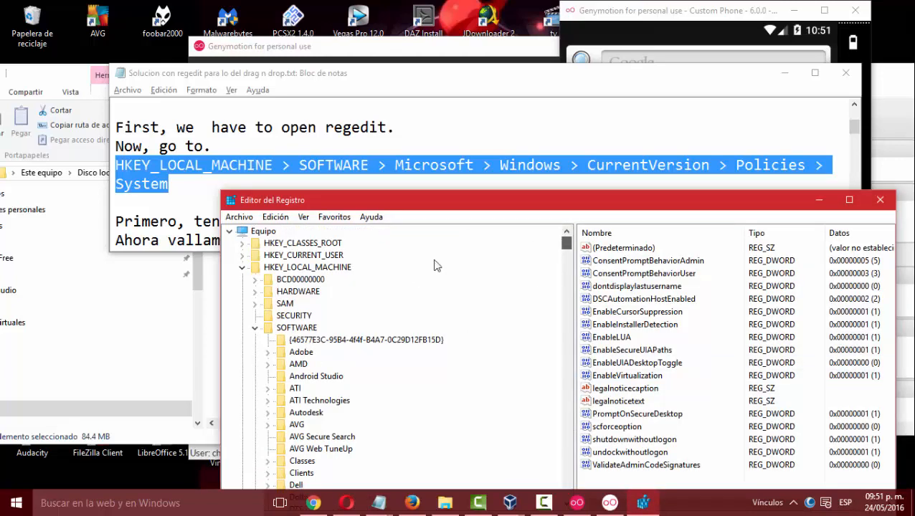
pyautogui.click(255, 328)
pyautogui.click(243, 268)
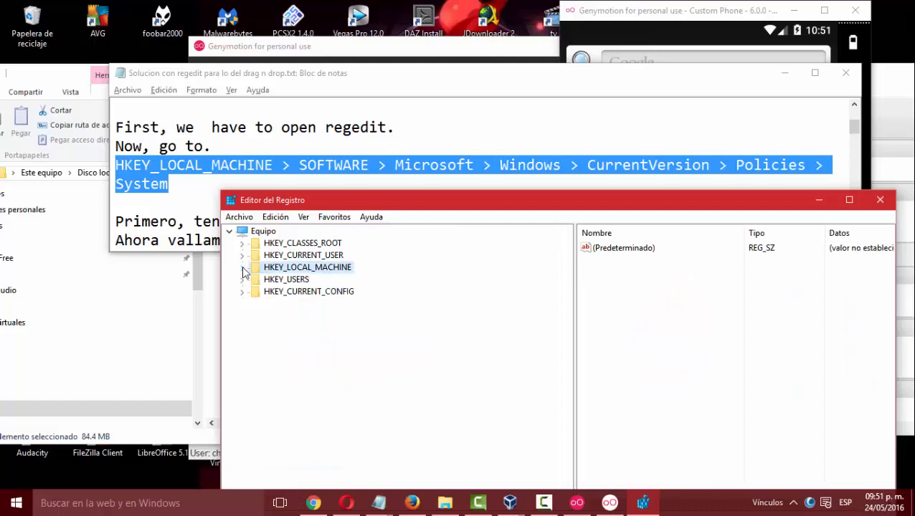
# Expand HKEY_LOCAL_MACHINE and its SOFTWARE key in the registry tree, marking each name in the notes' path.
pyautogui.click(180, 179)
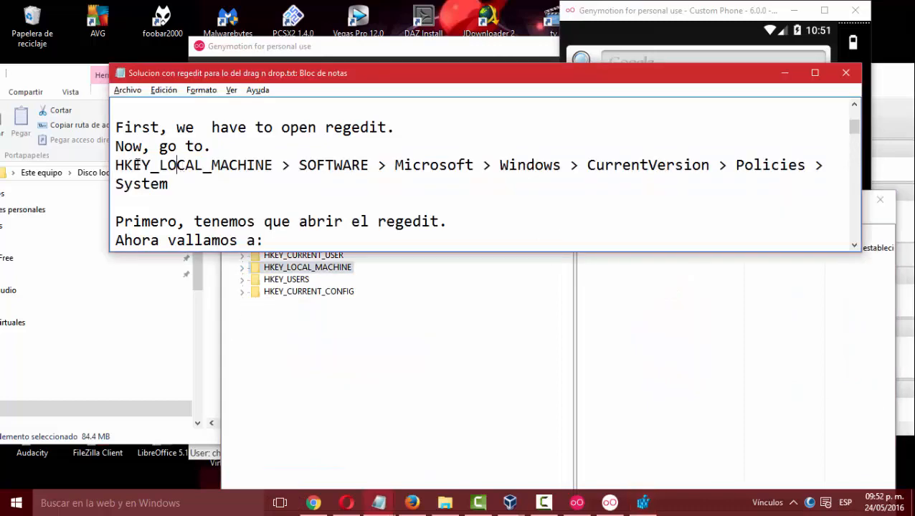
pyautogui.moveTo(141, 165); pyautogui.dragTo(266, 165)
pyautogui.click(367, 345)
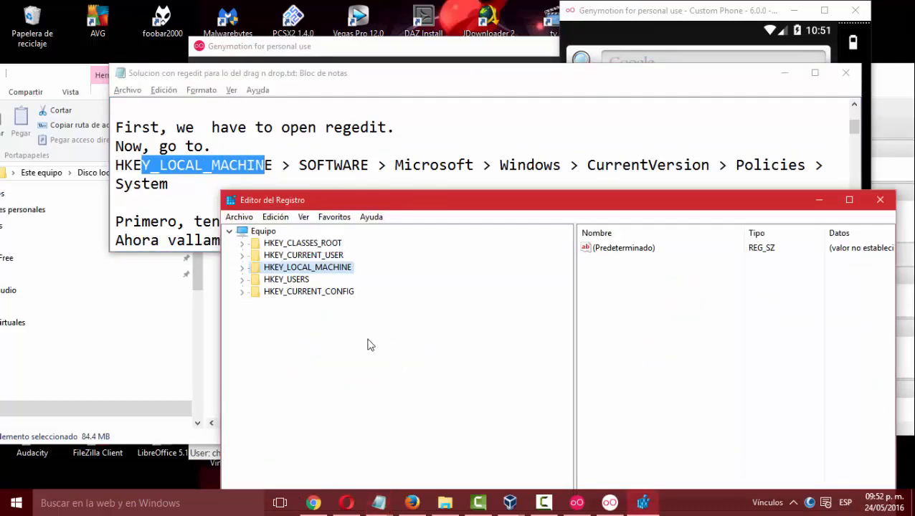
pyautogui.click(242, 268)
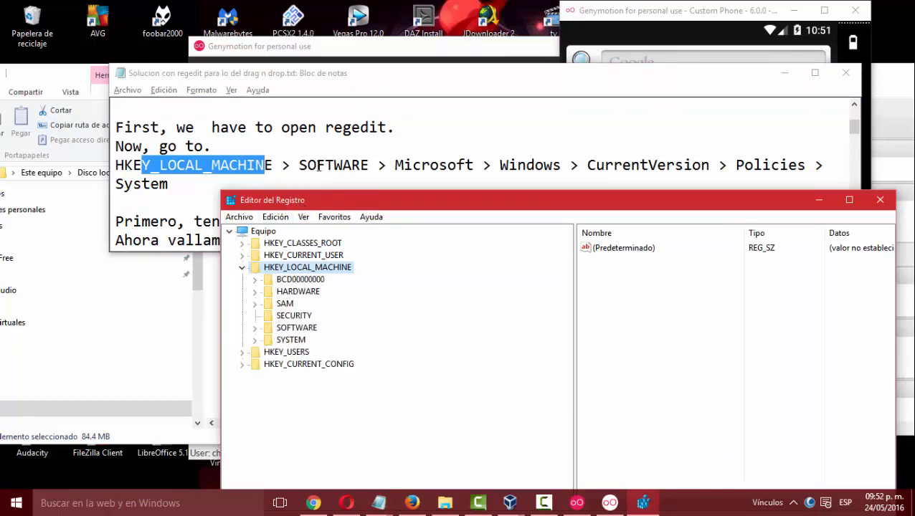
pyautogui.moveTo(316, 165); pyautogui.dragTo(343, 165)
pyautogui.click(255, 329)
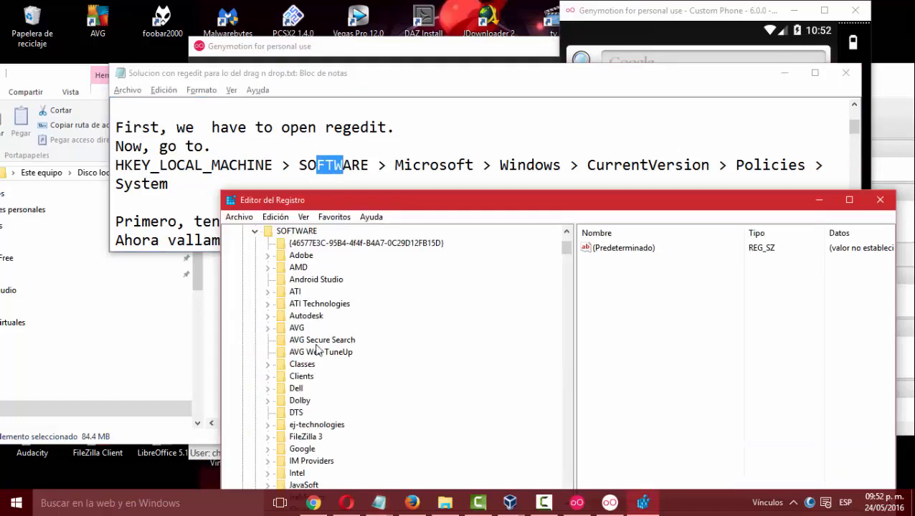
# Mark Microsoft in the notes' path and select the expanded Microsoft key under SOFTWARE in the registry tree.
pyautogui.moveTo(430, 165); pyautogui.dragTo(466, 165)
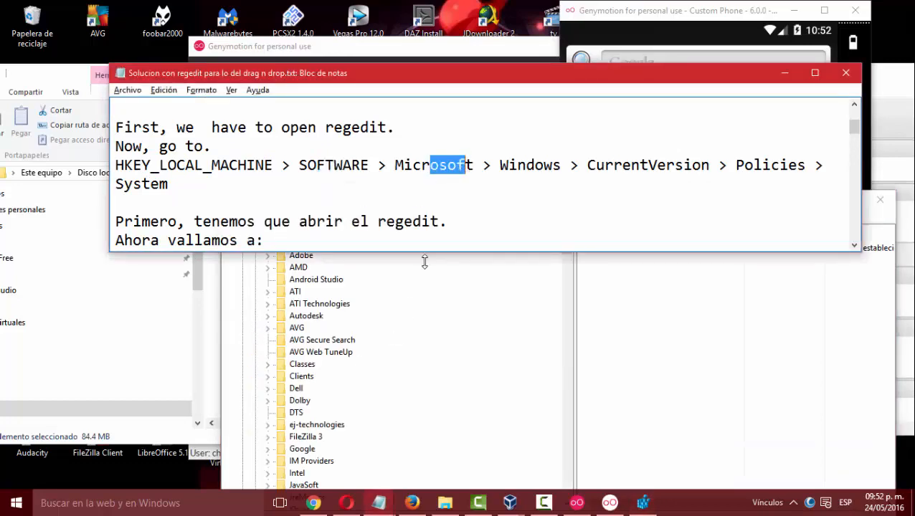
pyautogui.scroll(-2, 399, 354)
pyautogui.scroll(-4, 409, 351)
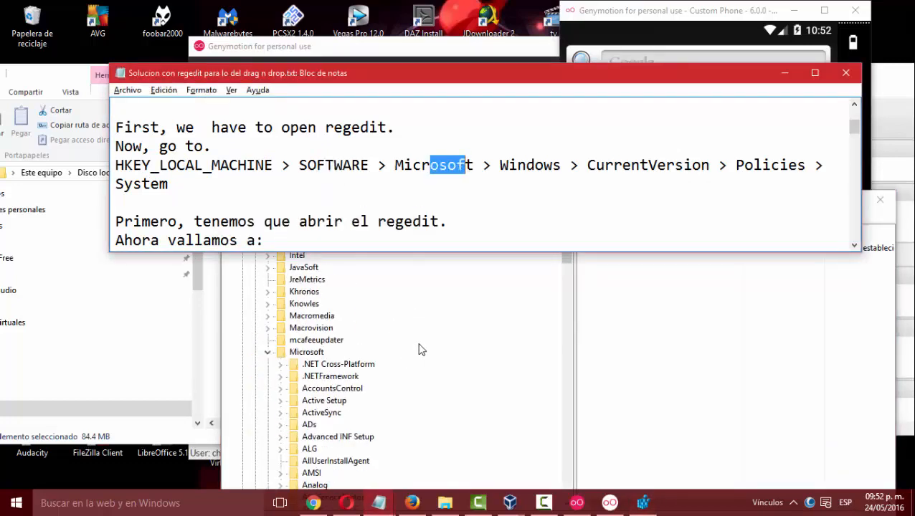
pyautogui.click(293, 358)
pyautogui.click(267, 352)
pyautogui.click(268, 352)
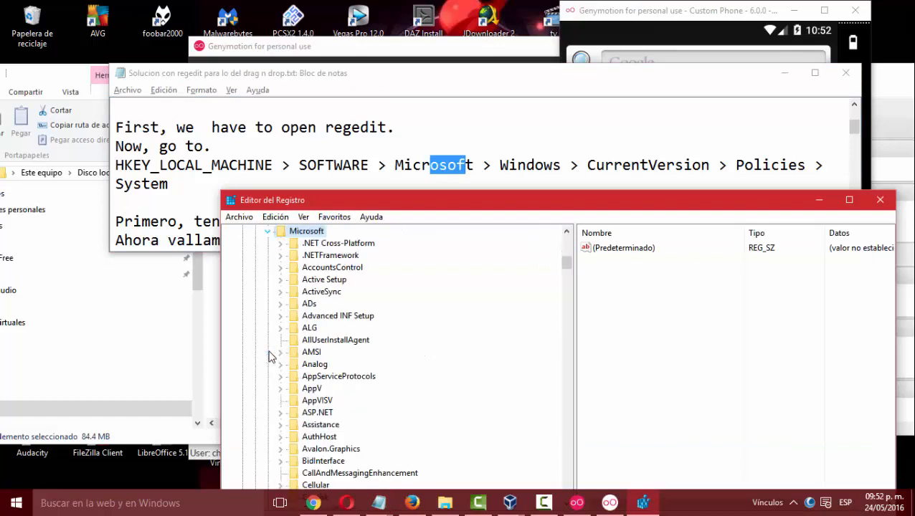
# Mark Windows in the notes' path and select the Windows key under Microsoft in the registry tree.
pyautogui.scroll(-4, 322, 370)
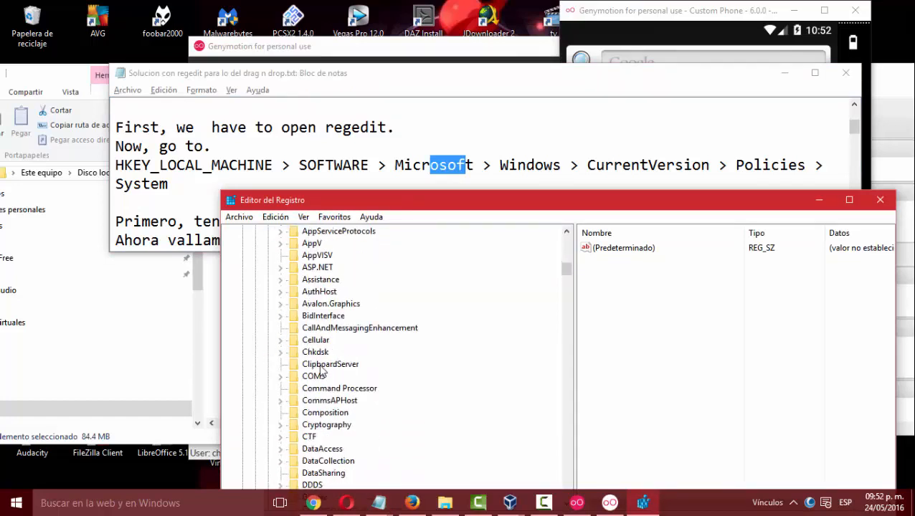
pyautogui.moveTo(515, 164); pyautogui.dragTo(545, 166)
pyautogui.scroll(-16, 393, 377)
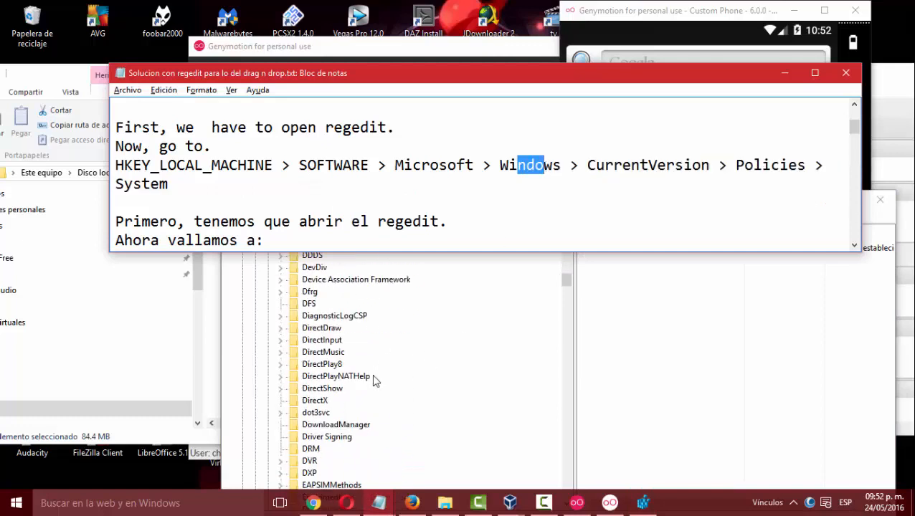
pyautogui.scroll(-20, 382, 370)
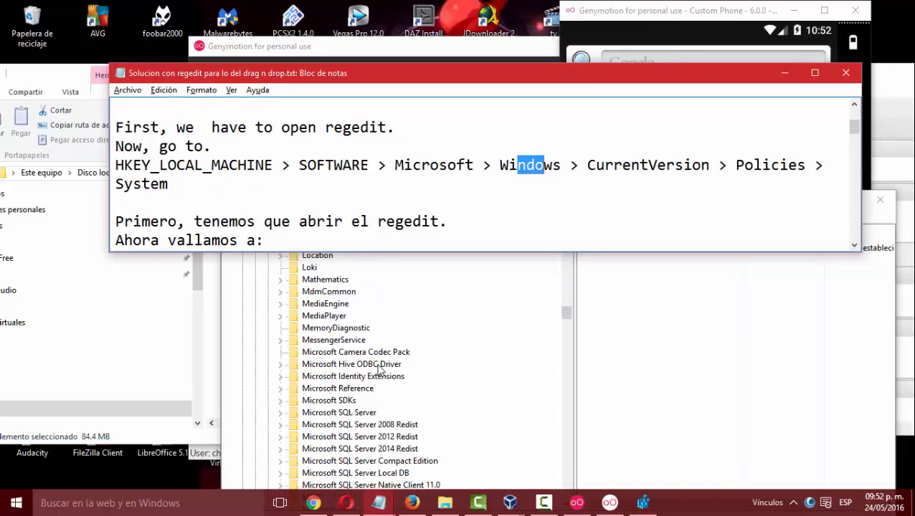
pyautogui.scroll(-18, 380, 371)
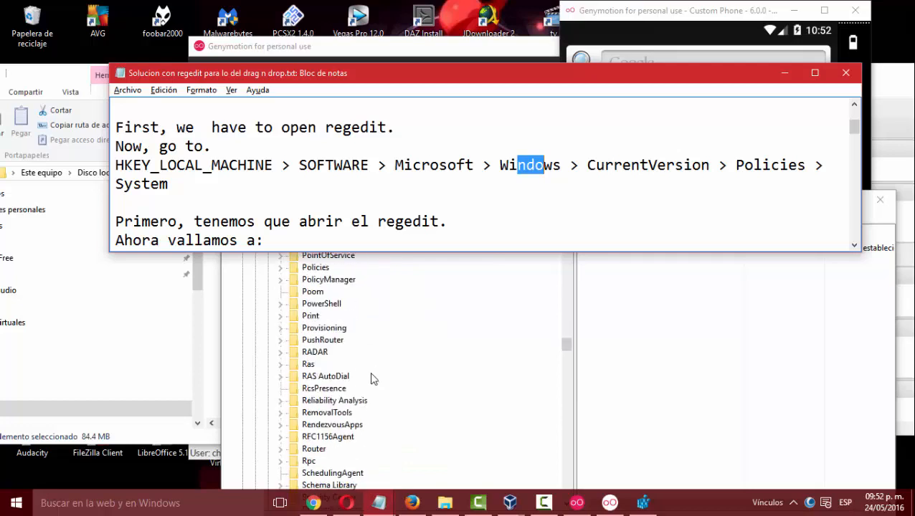
pyautogui.scroll(-15, 373, 371)
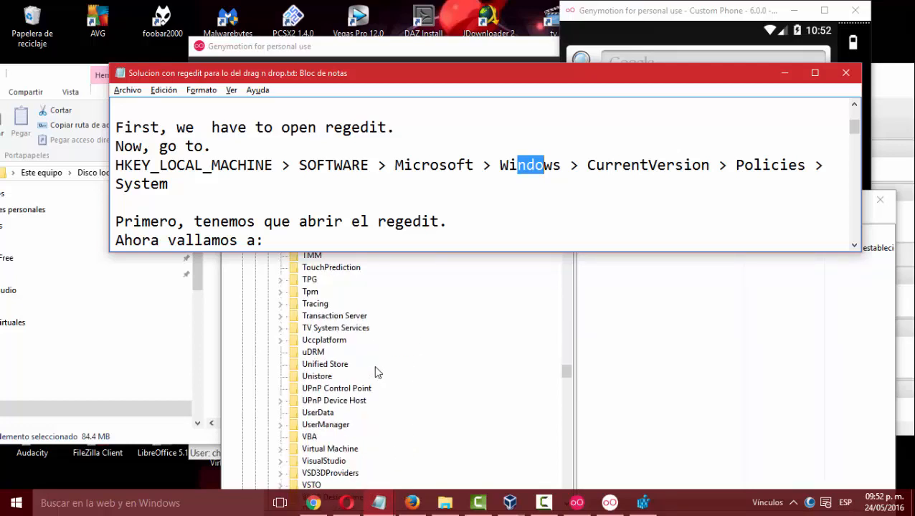
pyautogui.scroll(-2, 373, 365)
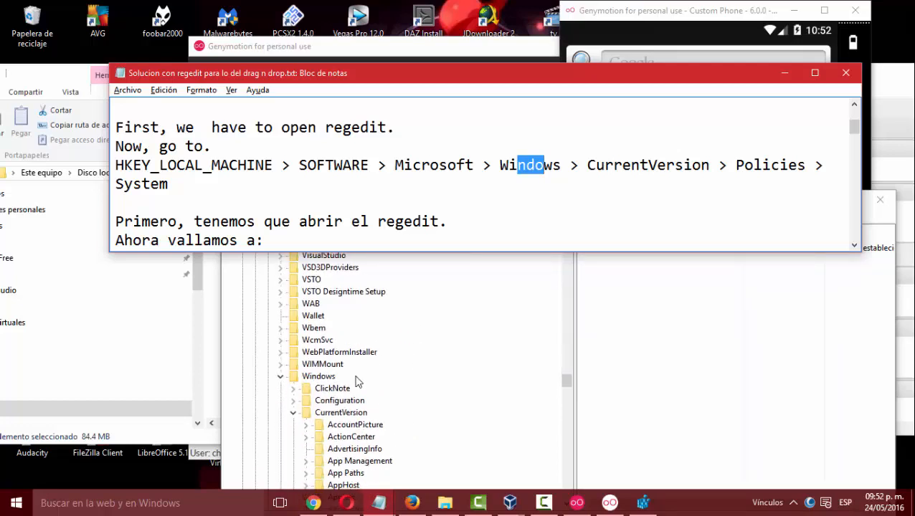
pyautogui.click(314, 377)
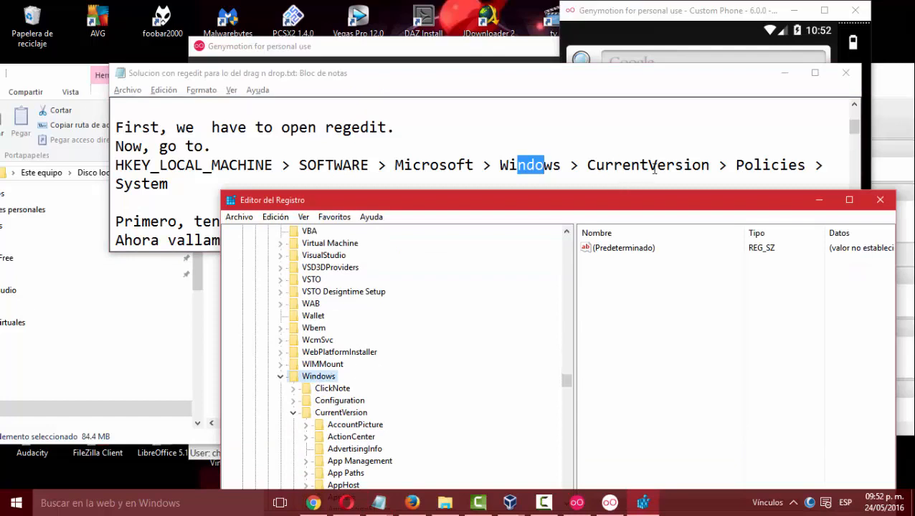
# Mark CurrentVersion and Policies in the notes' path, selecting each matching key under Windows in the registry tree.
pyautogui.moveTo(595, 165); pyautogui.dragTo(676, 164)
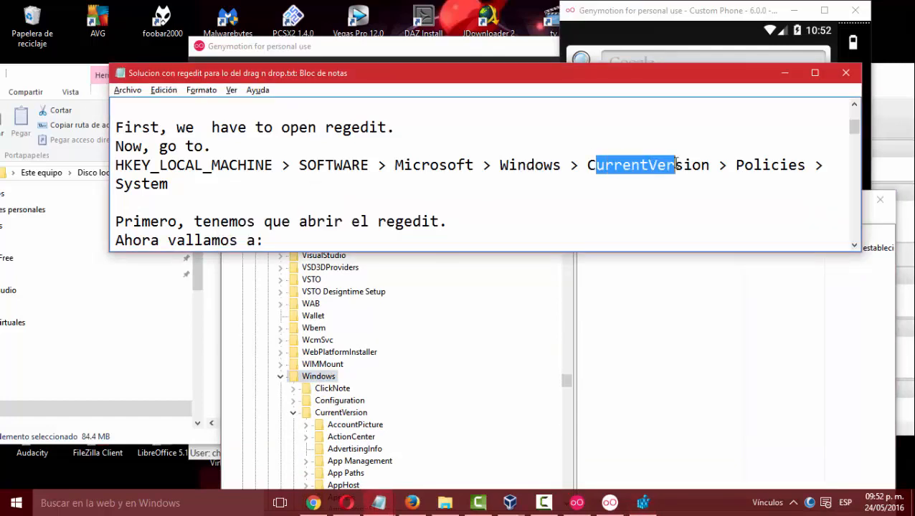
pyautogui.click(344, 415)
pyautogui.moveTo(745, 165); pyautogui.dragTo(788, 165)
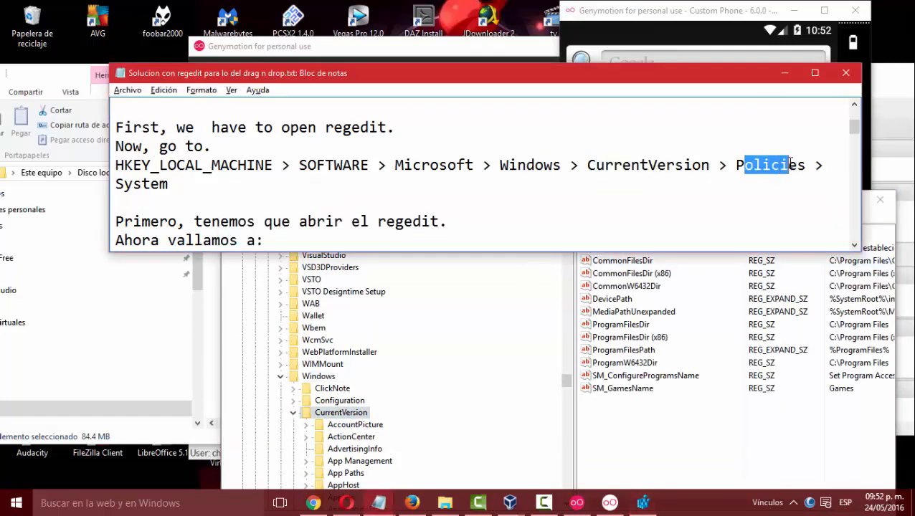
pyautogui.scroll(-9, 381, 467)
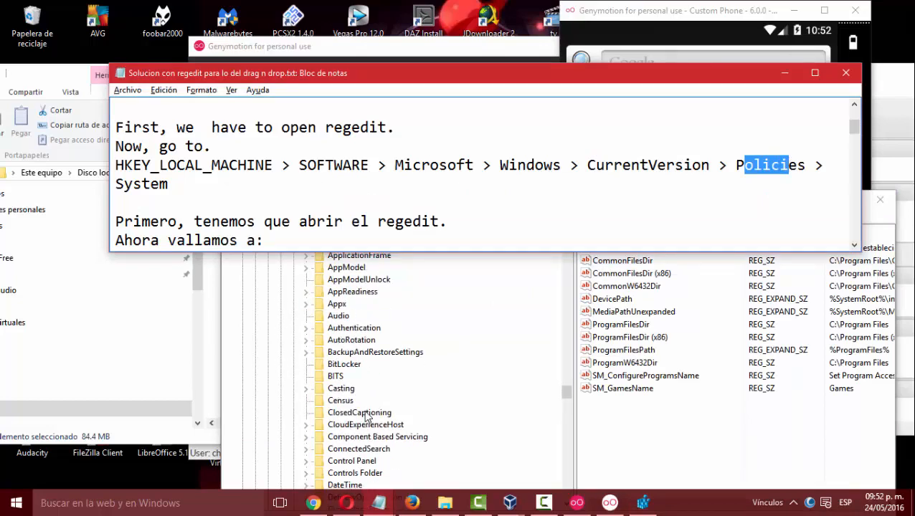
pyautogui.scroll(-8, 366, 415)
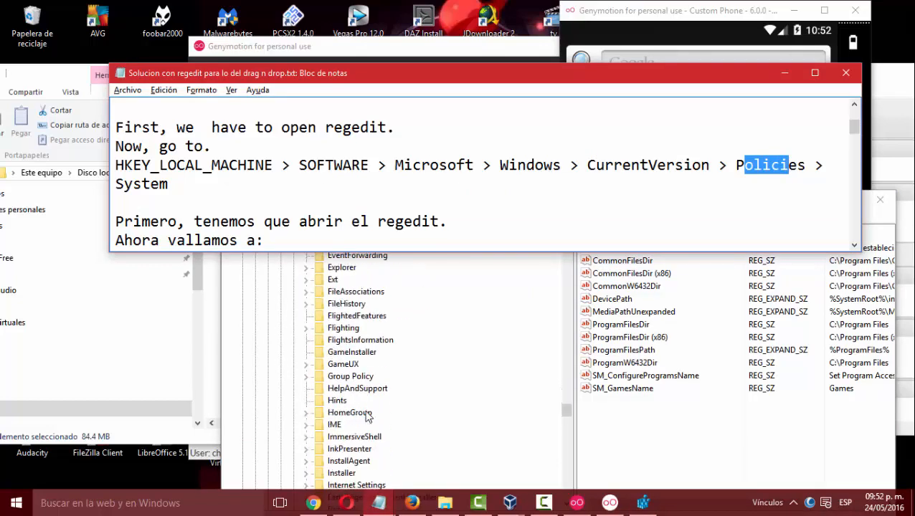
pyautogui.scroll(-8, 367, 416)
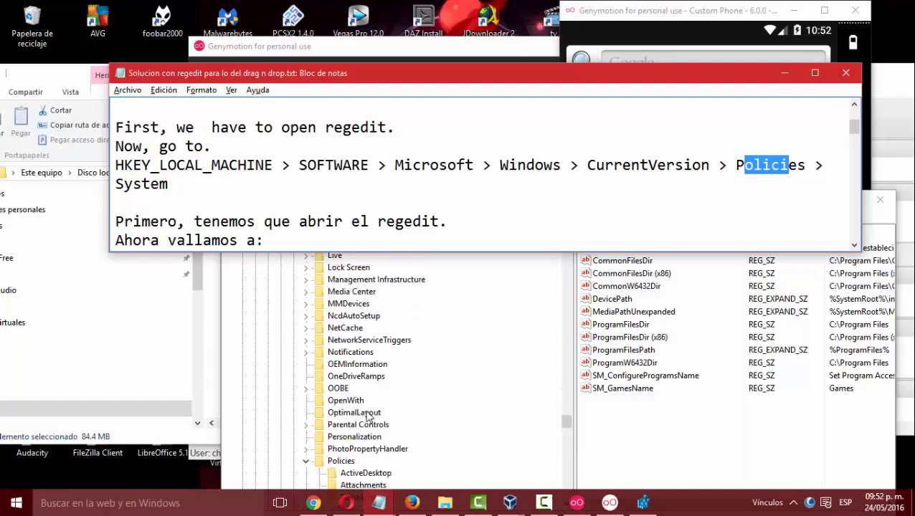
pyautogui.click(343, 416)
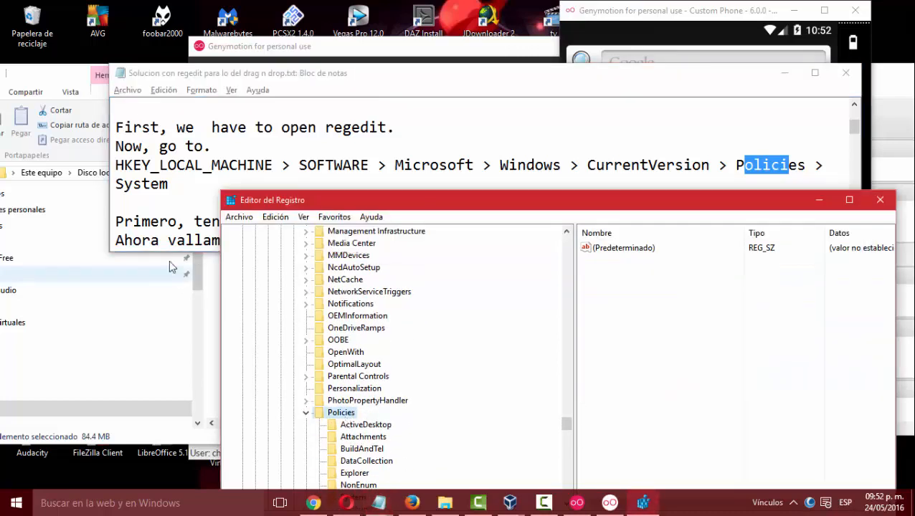
# Mark System in the notes' path, select the System key under Policies, and return to its value list in the Registry Editor.
pyautogui.click(126, 183)
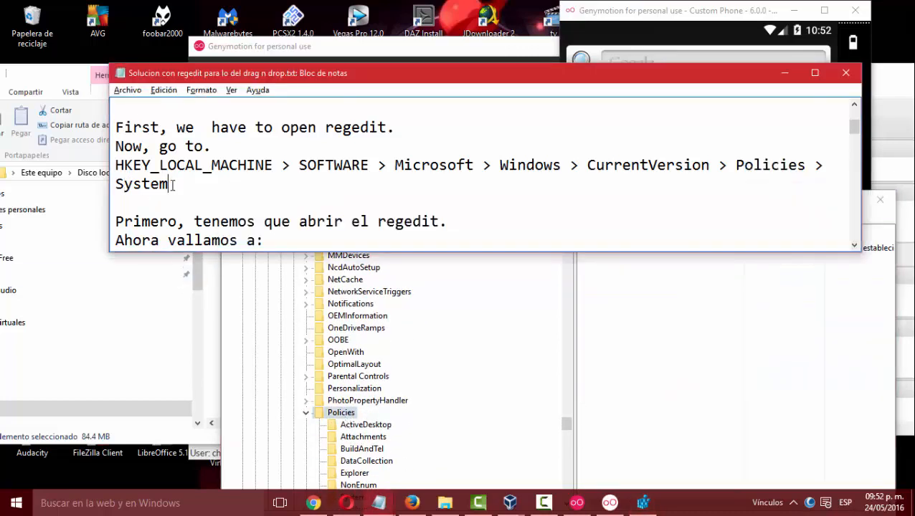
pyautogui.moveTo(172, 185); pyautogui.dragTo(116, 185)
pyautogui.scroll(-4, 415, 408)
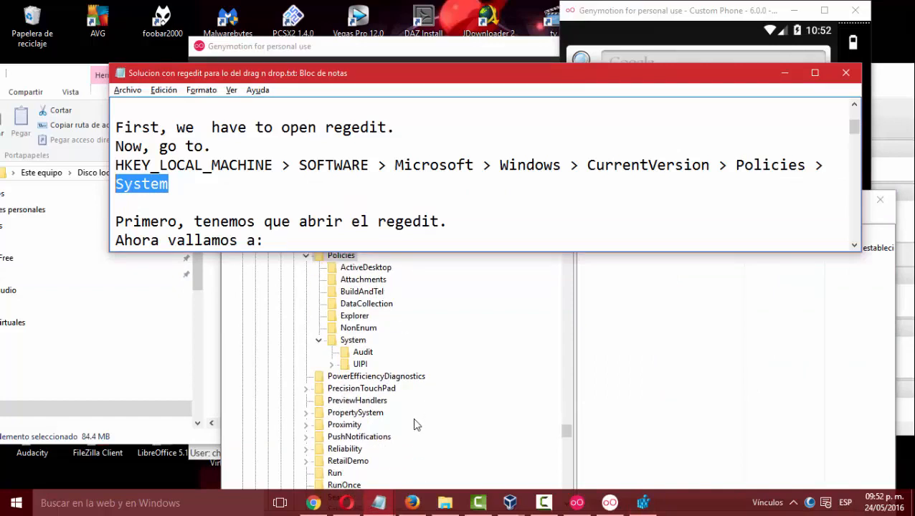
pyautogui.click(352, 341)
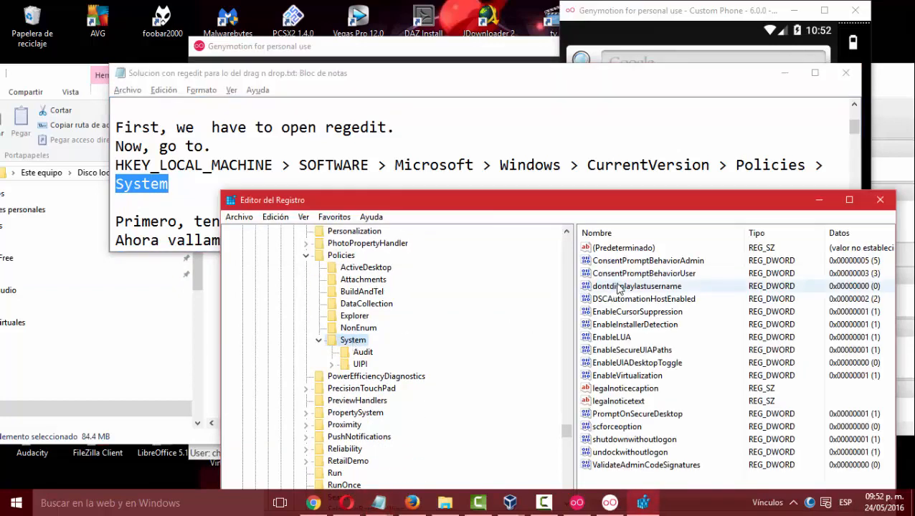
pyautogui.click(291, 166)
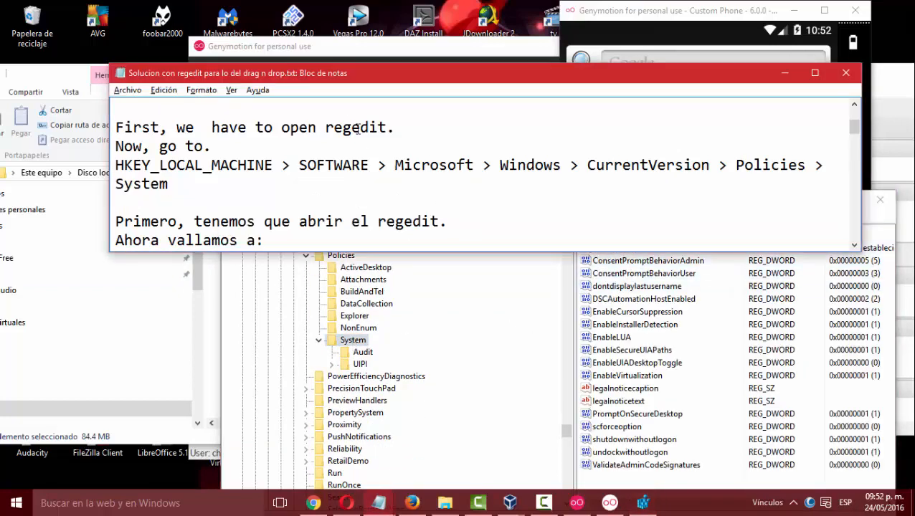
pyautogui.click(645, 324)
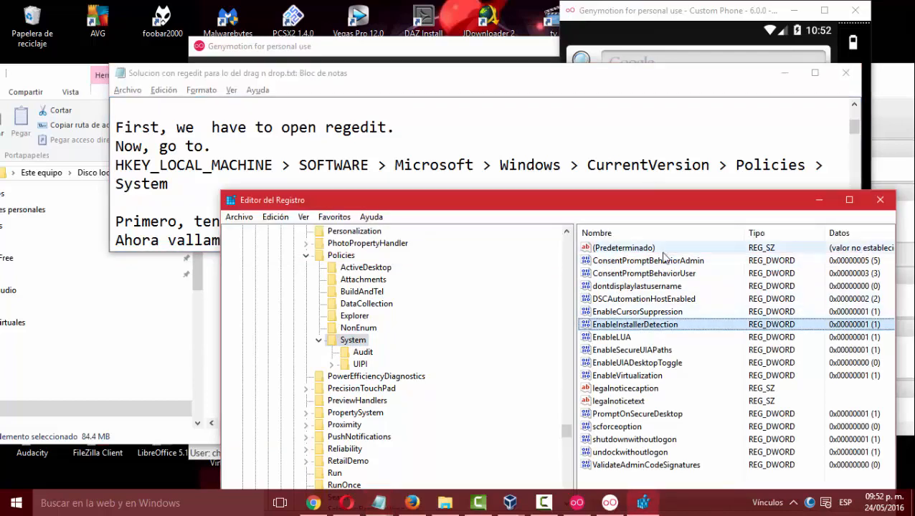
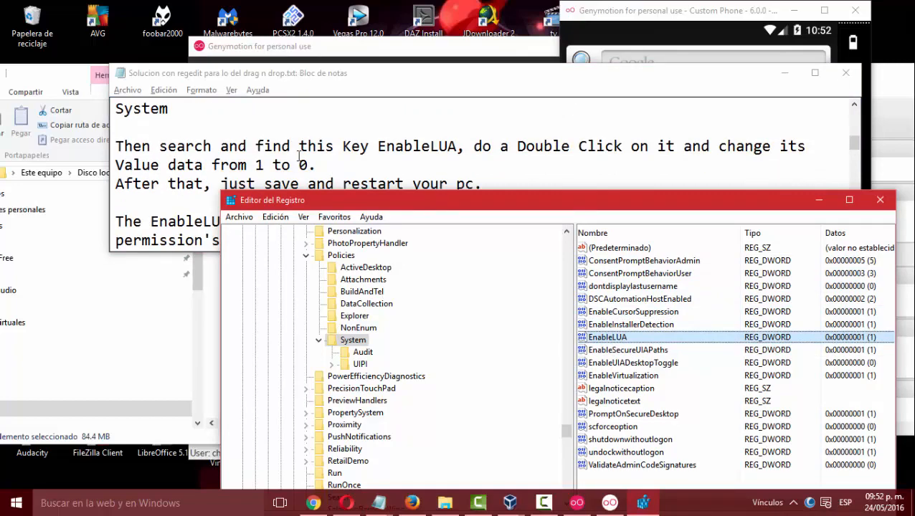
# Set the value data of EnableLUA under Policies\System to 0 and close the Registry Editor.
pyautogui.moveTo(378, 146); pyautogui.dragTo(456, 146)
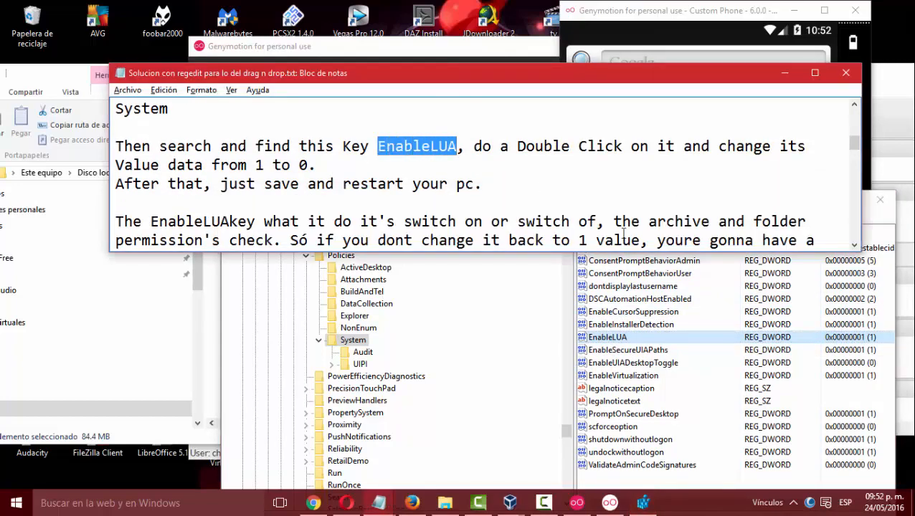
pyautogui.click(634, 338)
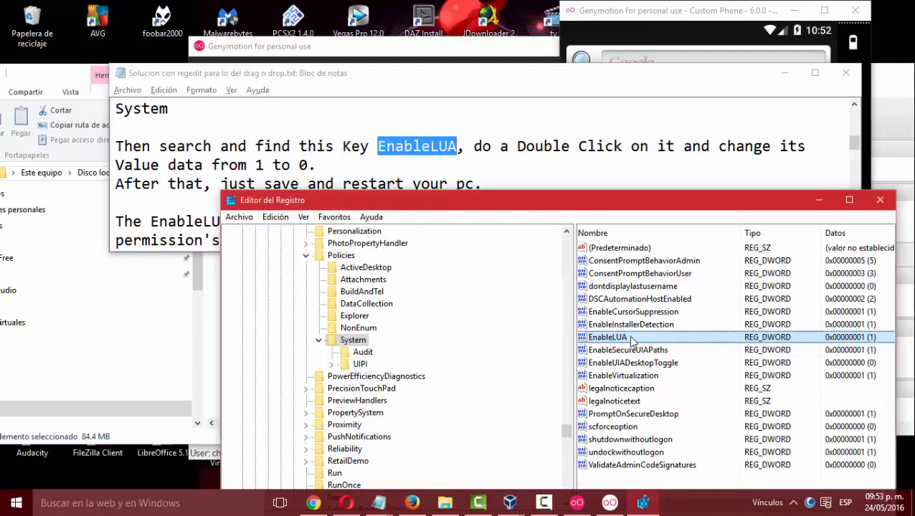
pyautogui.doubleClick(631, 338)
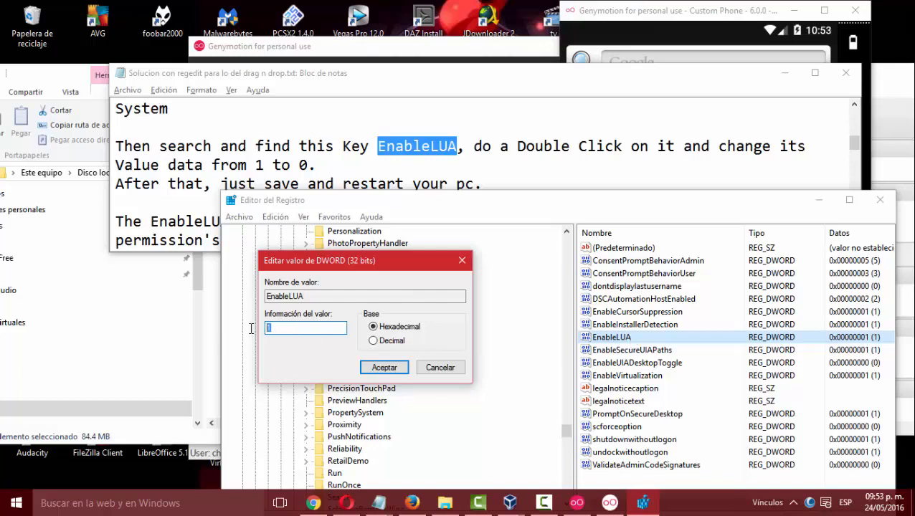
pyautogui.click(385, 368)
pyautogui.click(385, 368)
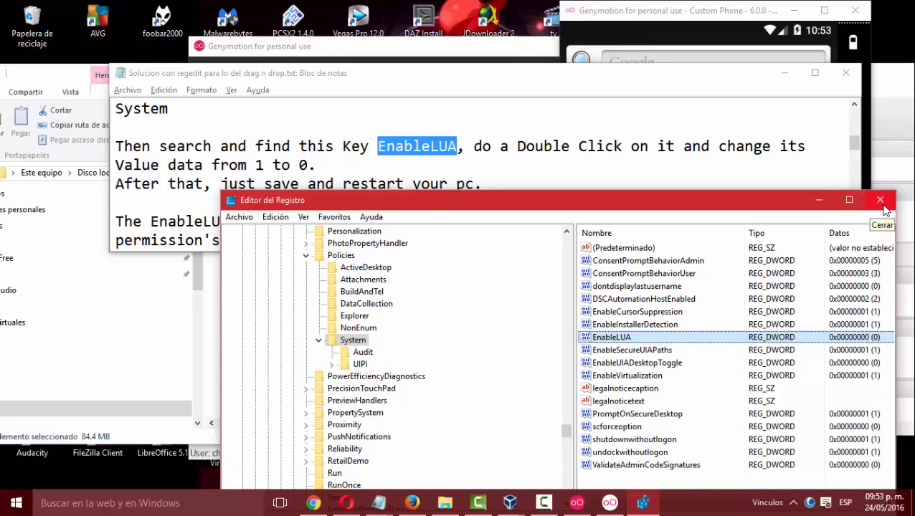
pyautogui.click(881, 201)
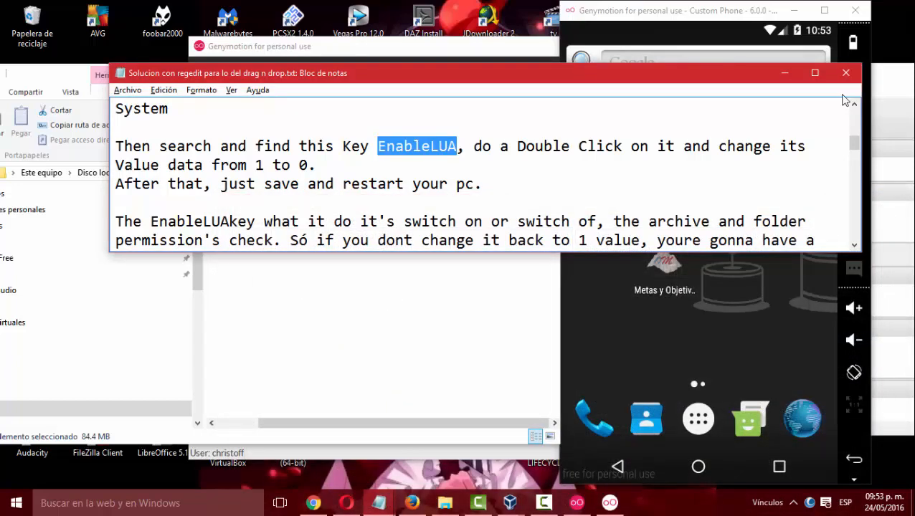
# Try to transfer open_gapps-arm-6.0-pico-20160524.zip from the Maquinas virtuales folder onto the Custom Phone emulator.
pyautogui.click(365, 330)
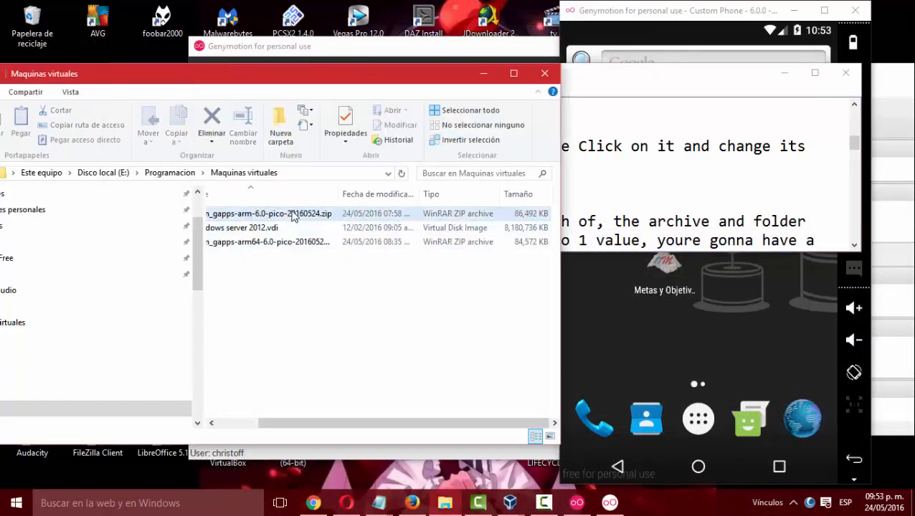
pyautogui.click(294, 242)
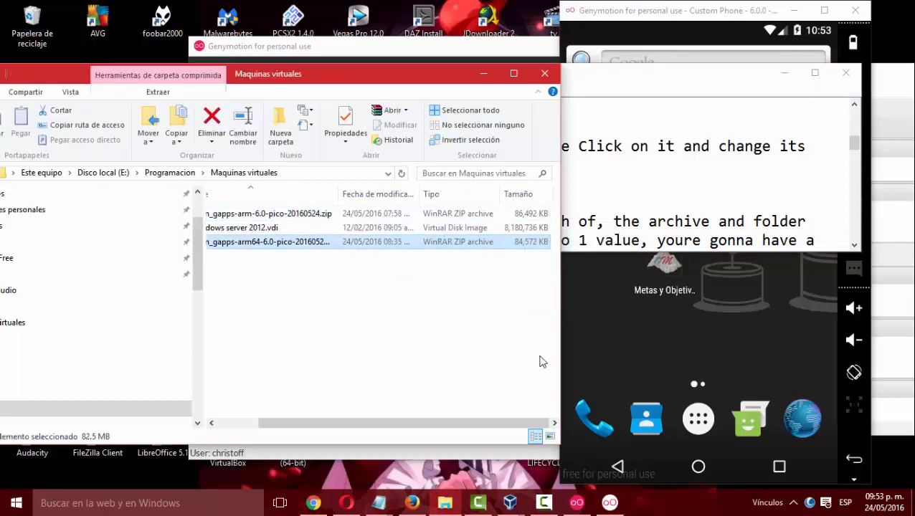
pyautogui.click(782, 370)
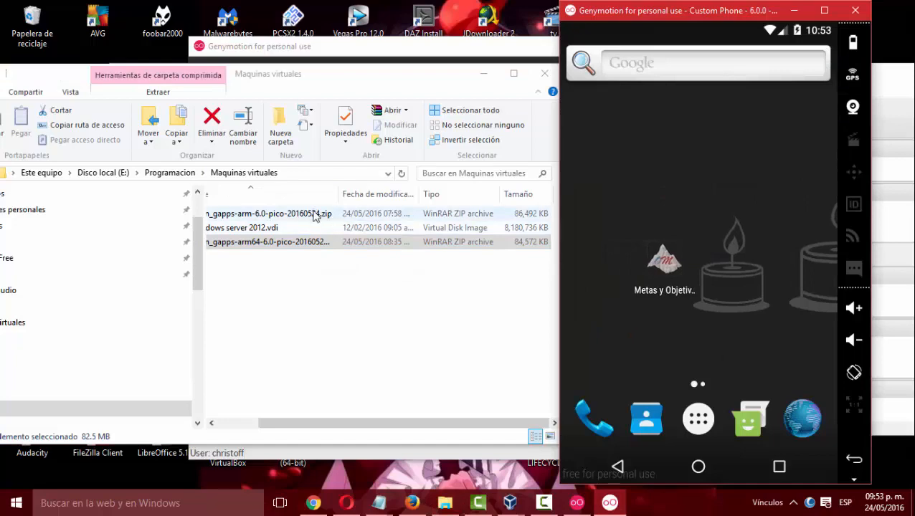
pyautogui.moveTo(315, 214); pyautogui.dragTo(834, 361)
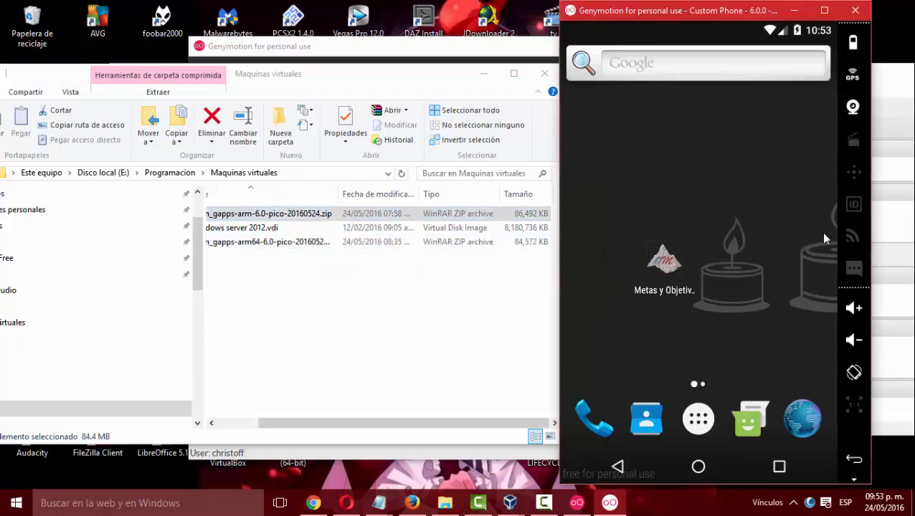
# Close the Custom Phone emulator, the file browser, the notes, Genymotion and VirtualBox ahead of the PC restart.
pyautogui.click(852, 14)
pyautogui.click(660, 92)
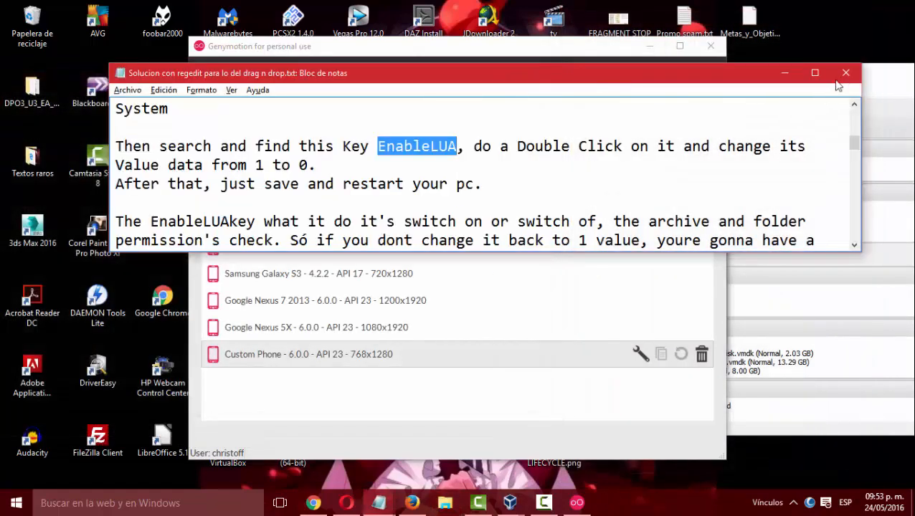
pyautogui.click(847, 75)
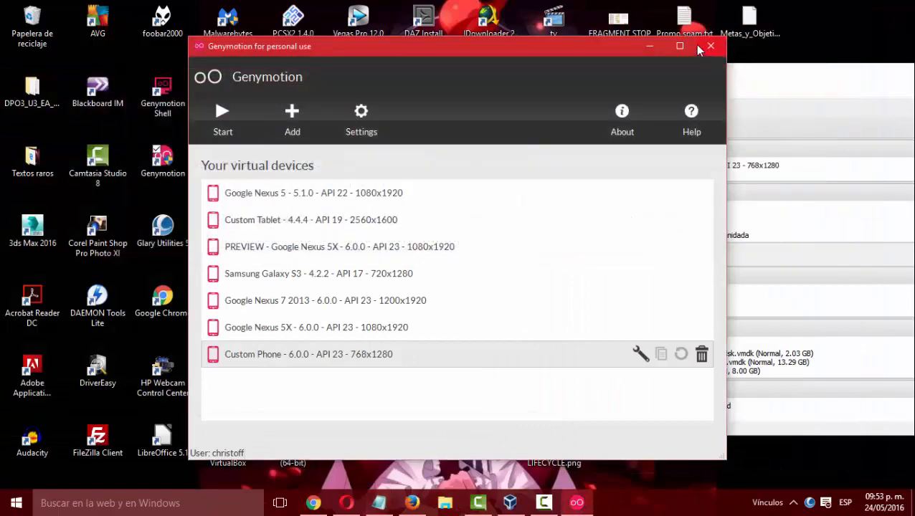
pyautogui.click(711, 47)
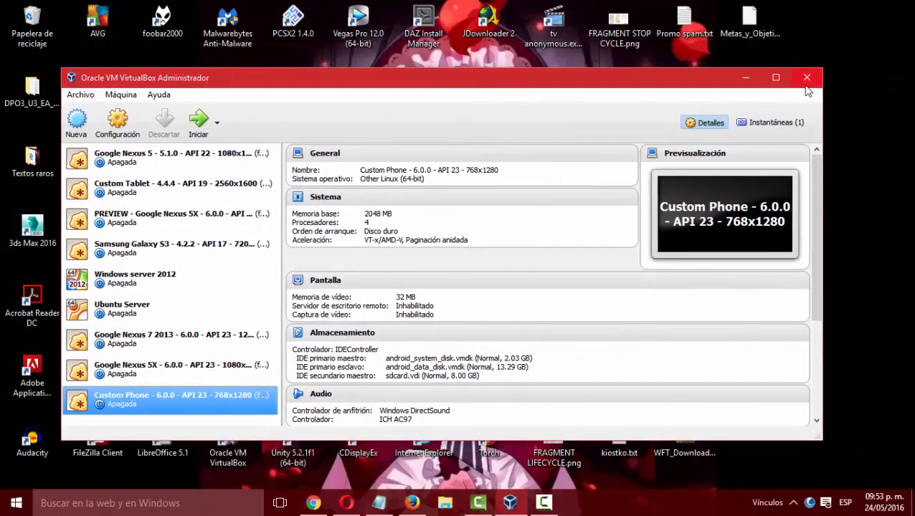
pyautogui.click(808, 79)
pyautogui.click(508, 504)
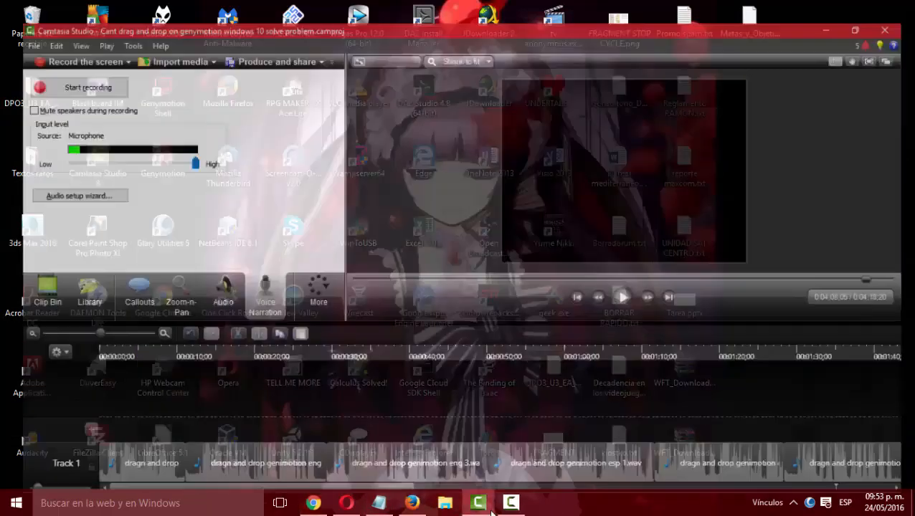
pyautogui.click(509, 503)
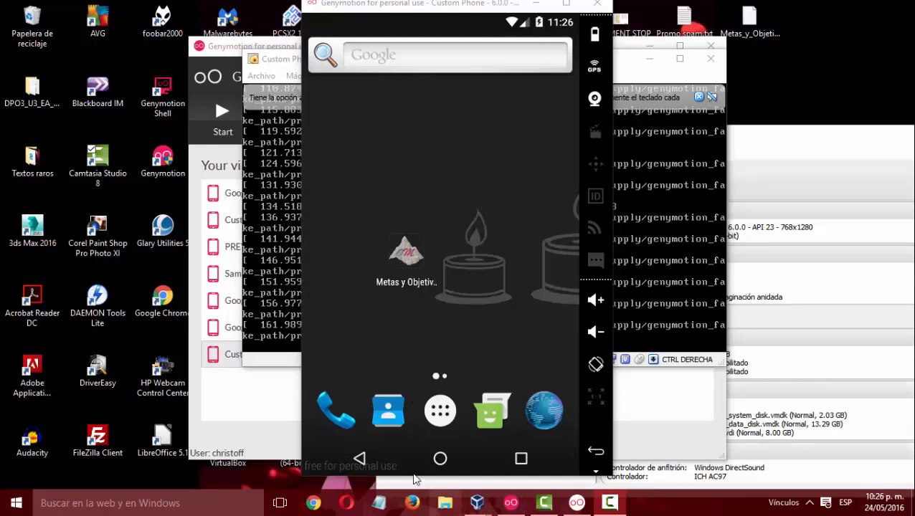
# Open File Explorer and go to the Maquinas virtuales folder inside Programacion on drive E:.
pyautogui.click(444, 503)
pyautogui.scroll(-4, 143, 365)
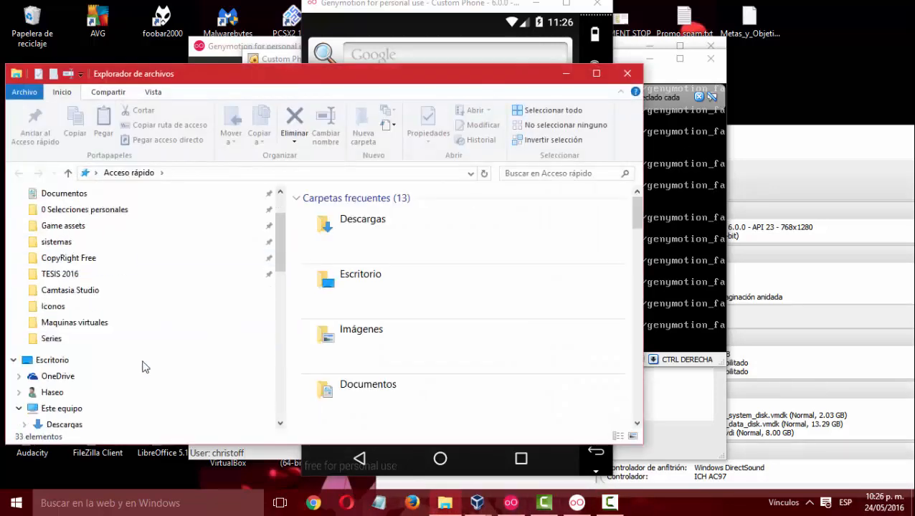
pyautogui.scroll(-2, 143, 365)
pyautogui.click(73, 324)
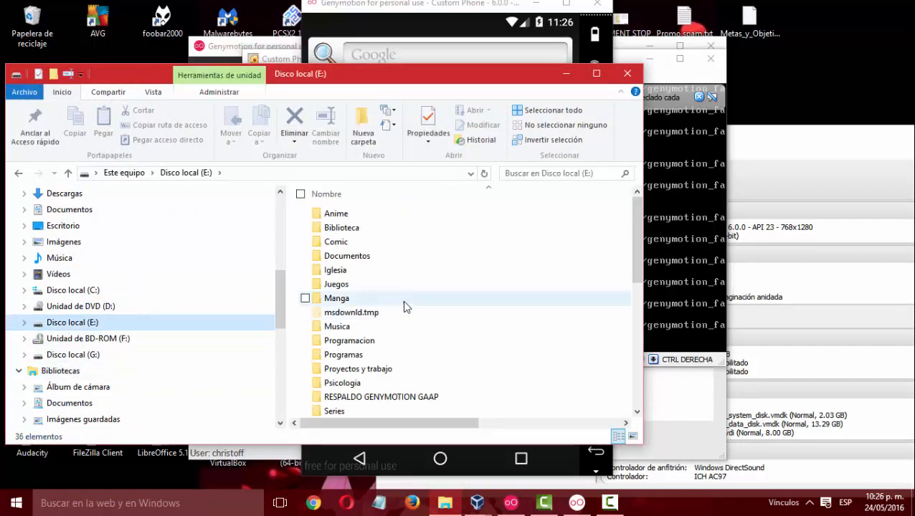
pyautogui.click(362, 343)
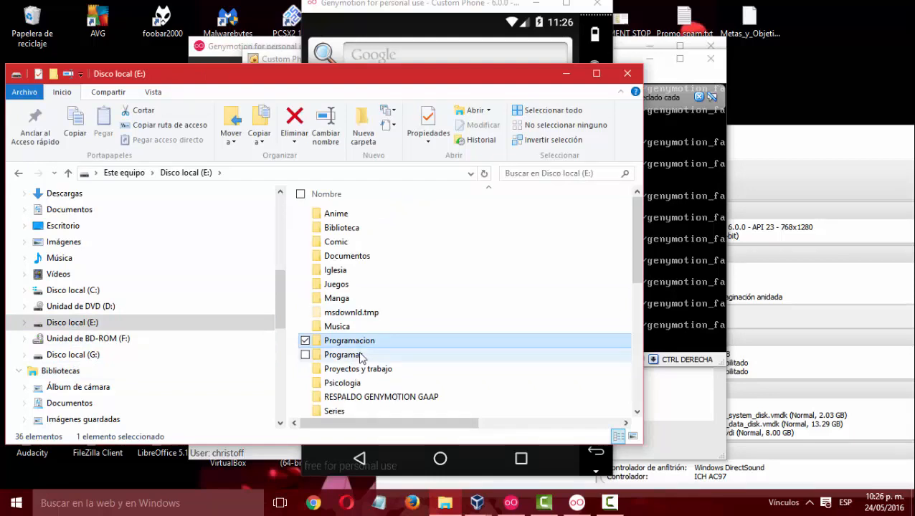
pyautogui.doubleClick(361, 356)
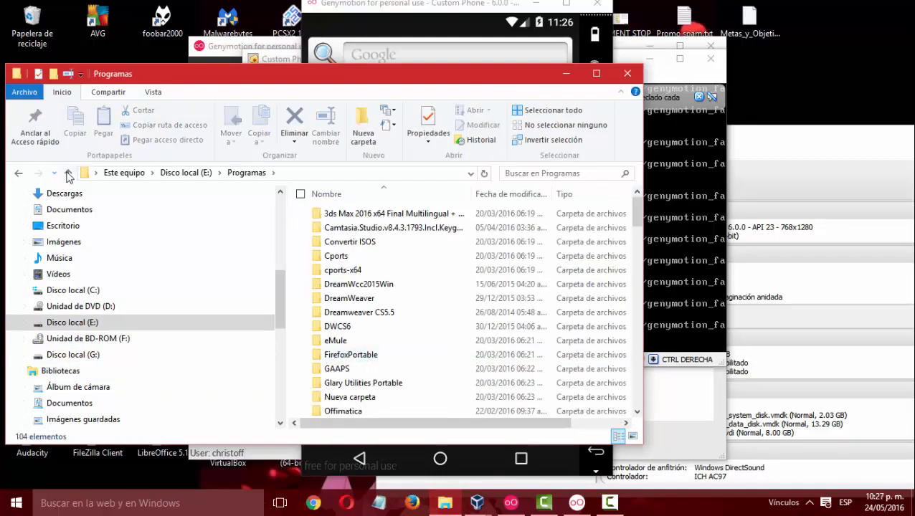
pyautogui.click(68, 176)
pyautogui.doubleClick(374, 341)
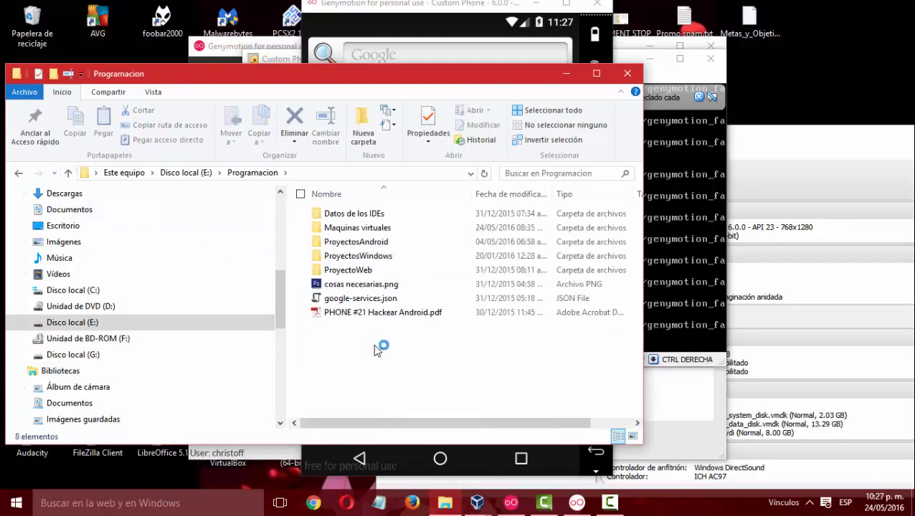
pyautogui.doubleClick(402, 228)
# Place the Custom Phone emulator window beside the folder and drop open_gapps-arm-6.0-pico-20160524.zip onto its home screen.
pyautogui.click(382, 215)
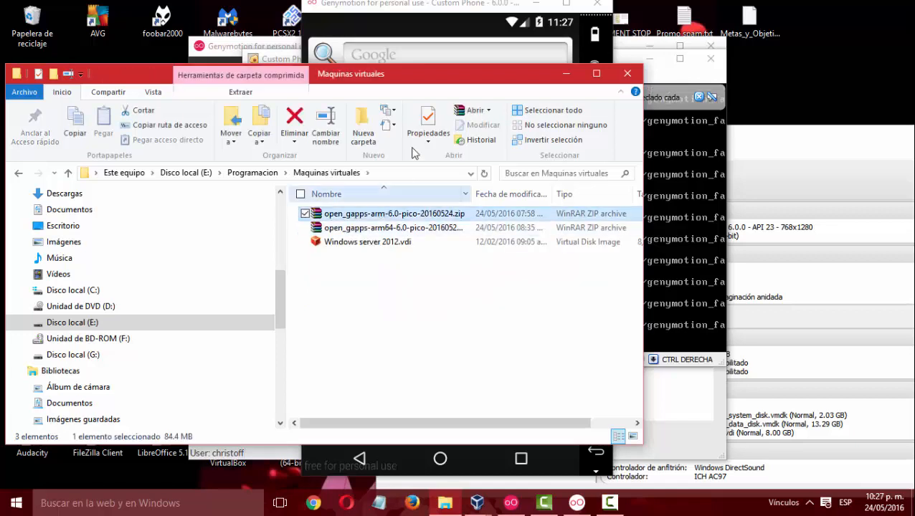
pyautogui.click(428, 6)
pyautogui.moveTo(429, 6); pyautogui.dragTo(639, 17)
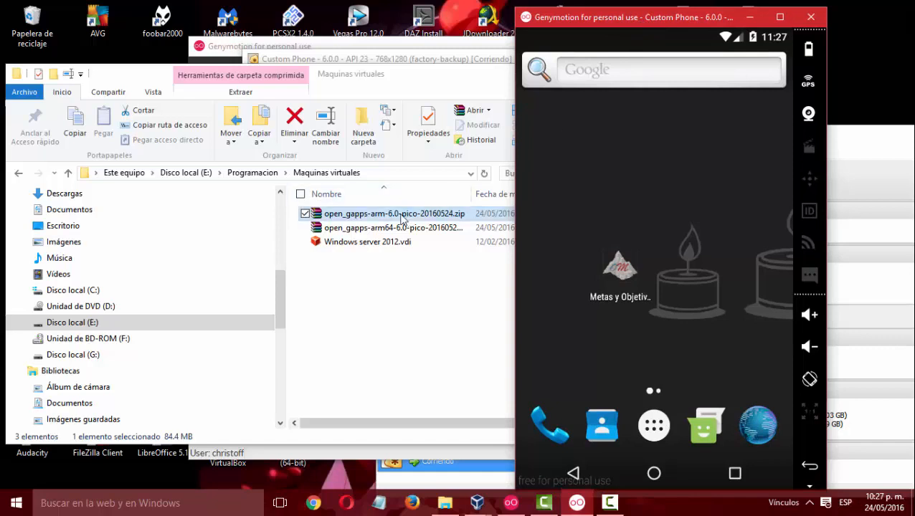
pyautogui.moveTo(403, 219); pyautogui.dragTo(695, 293)
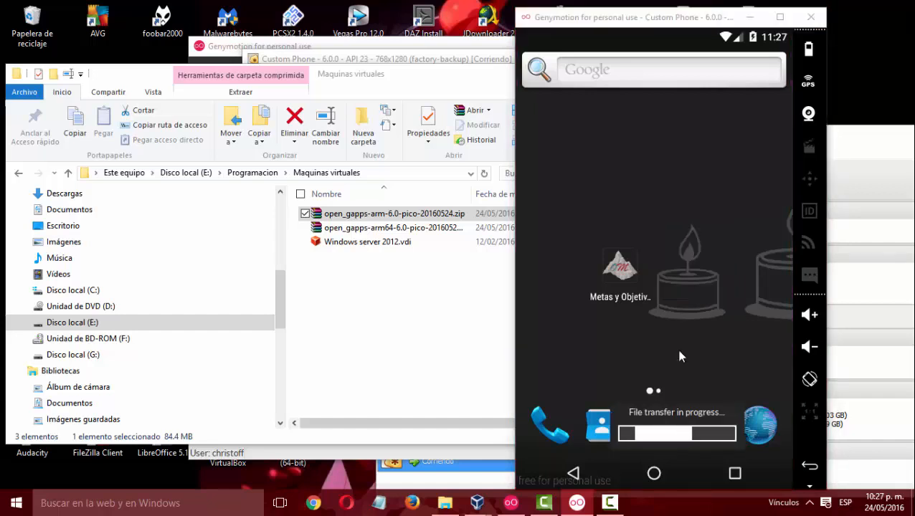